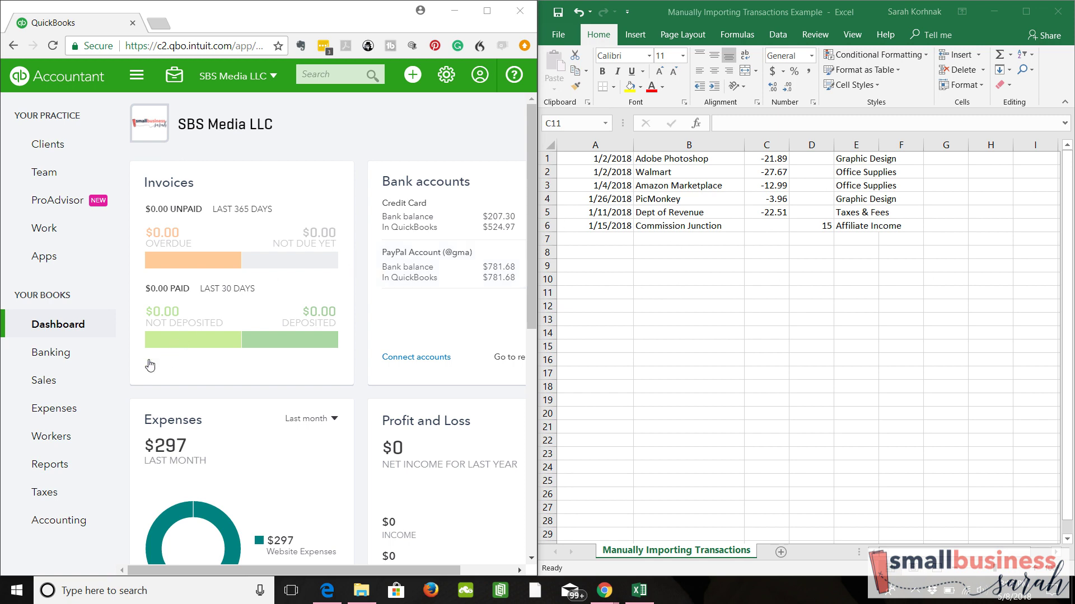
# Step: From the Chart of Accounts, create and save a Credit Card account named 'Payable to yourself'
pyautogui.click(98, 523)
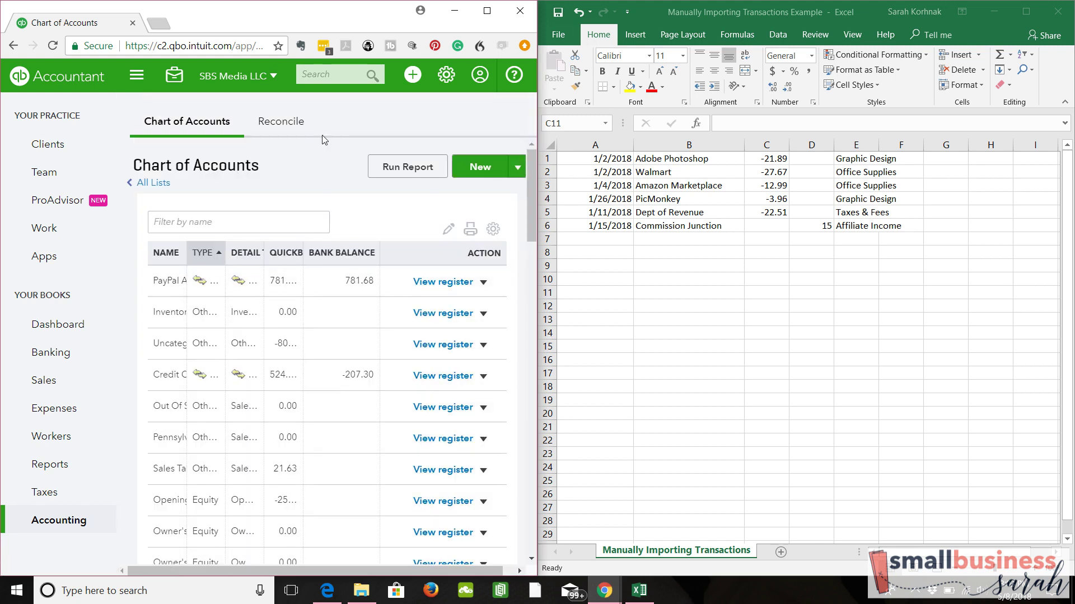
pyautogui.click(480, 169)
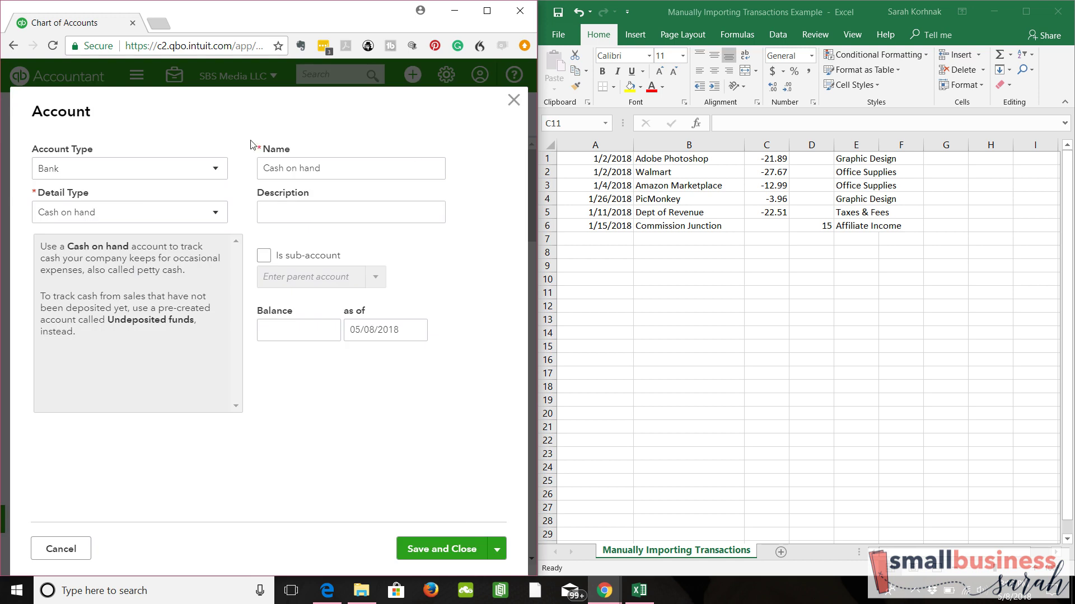
pyautogui.click(217, 172)
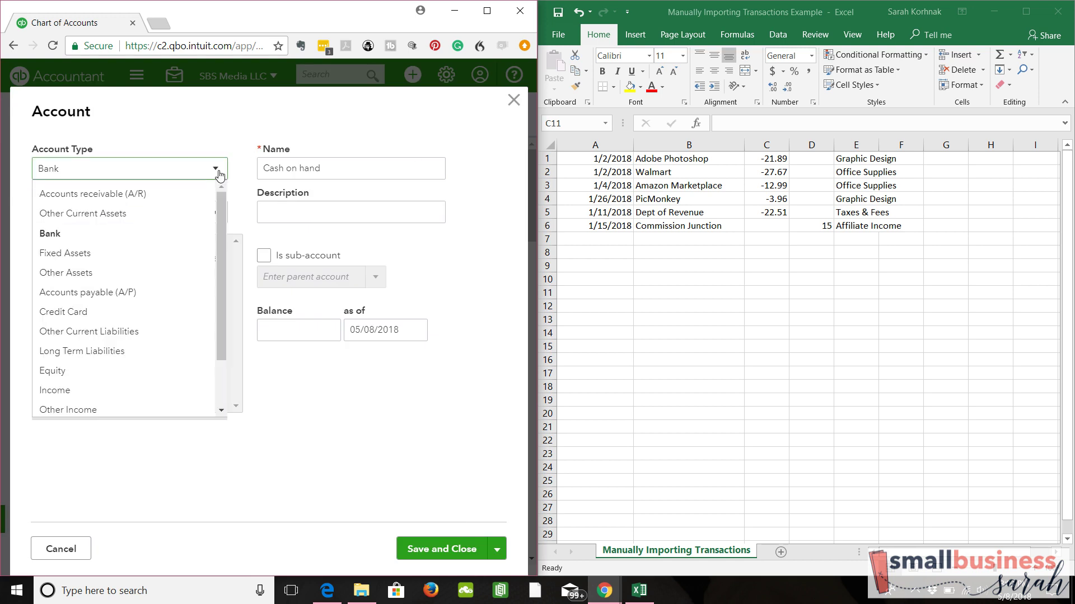
pyautogui.click(101, 319)
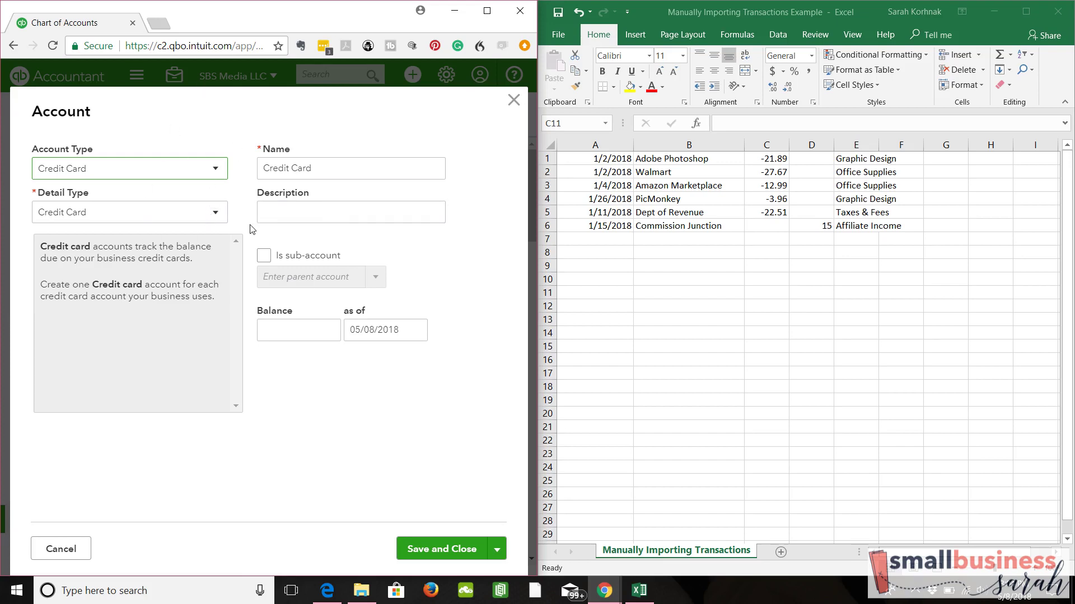
pyautogui.moveTo(353, 168); pyautogui.dragTo(264, 175)
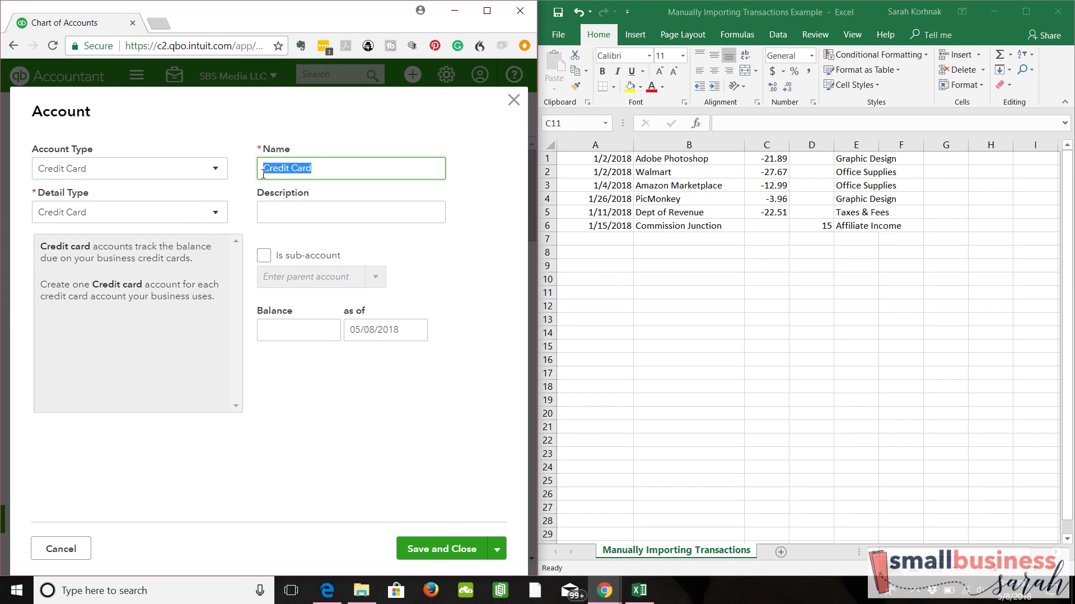
pyautogui.write('Payable to yourself')
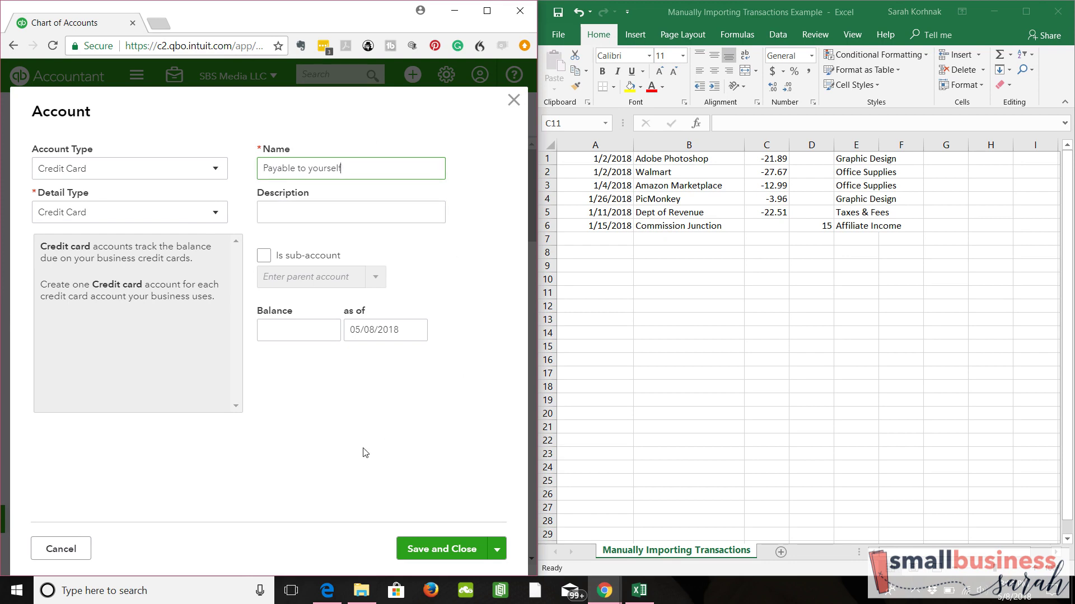
pyautogui.click(438, 553)
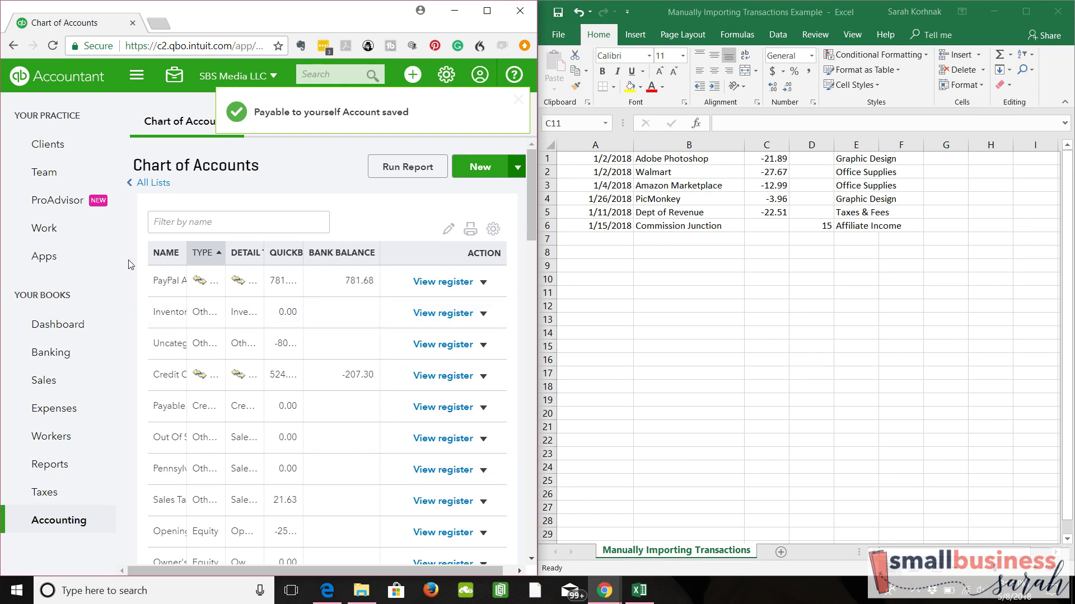
# Step: Confirm the Payable to yourself register is empty, then show the Banking page in a maximized window
pyautogui.click(80, 336)
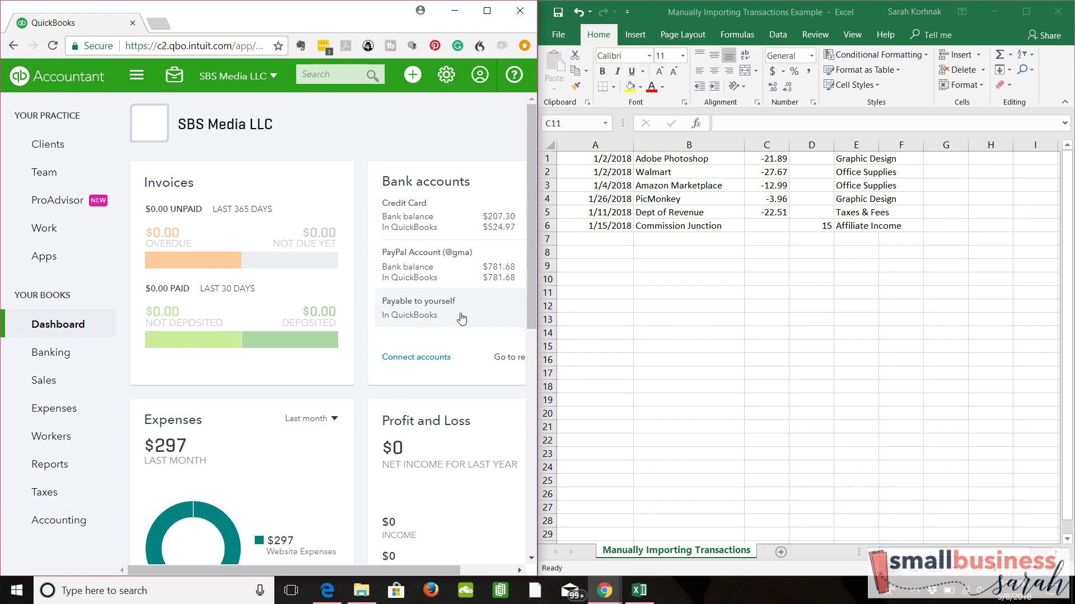
pyautogui.click(464, 312)
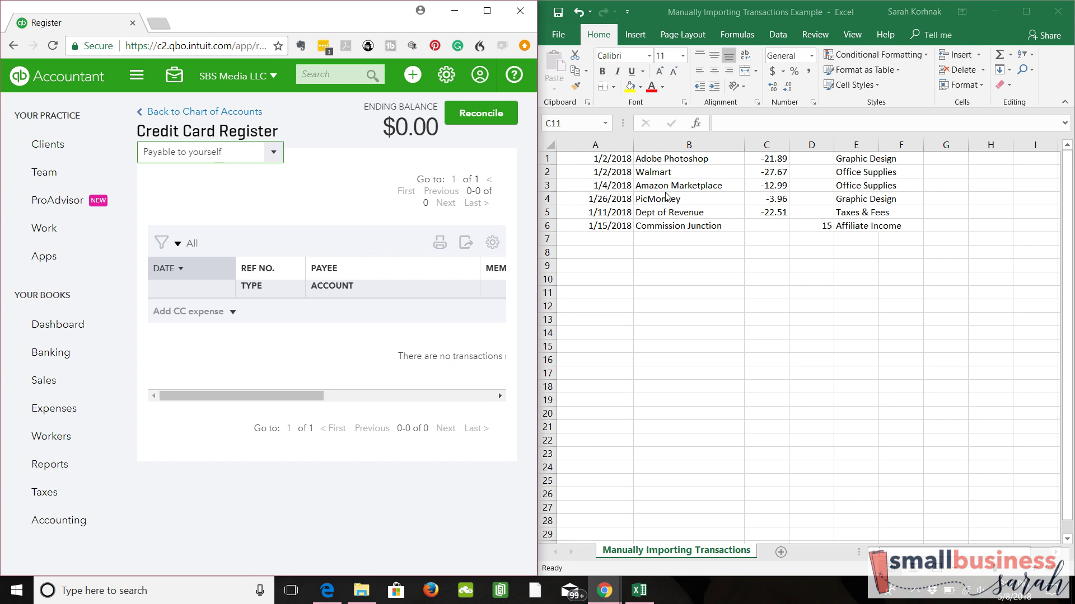
pyautogui.click(88, 356)
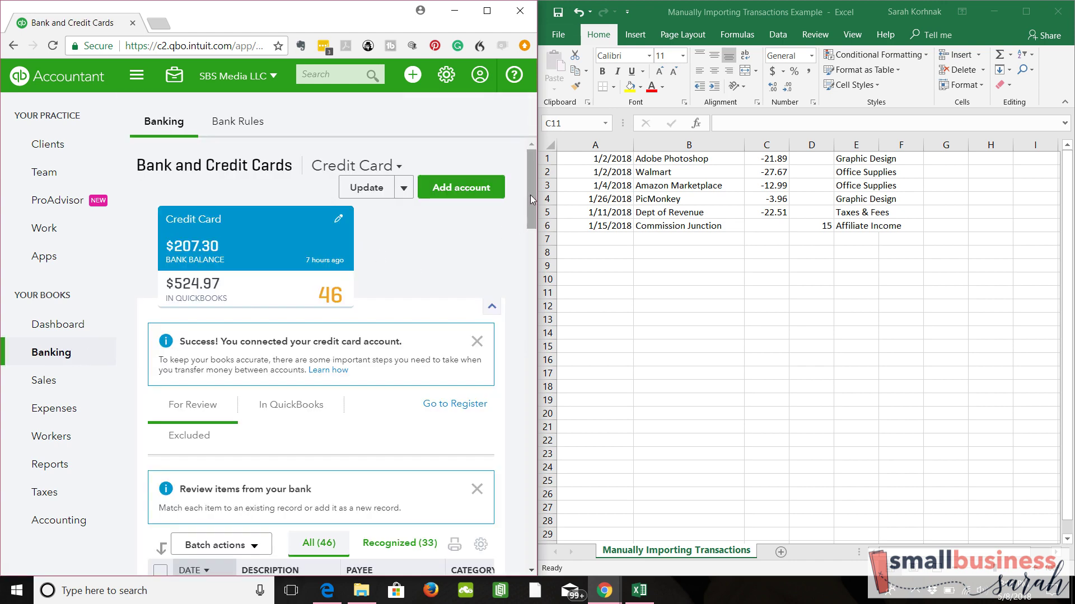
pyautogui.moveTo(532, 200); pyautogui.dragTo(532, 215)
pyautogui.scroll(2, 414, 276)
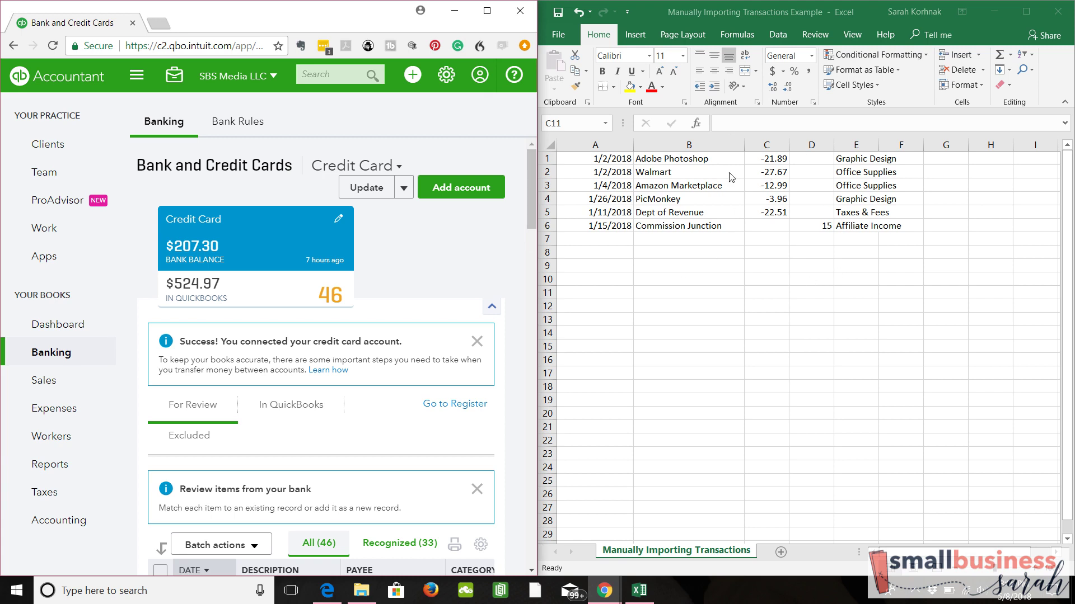
pyautogui.click(487, 14)
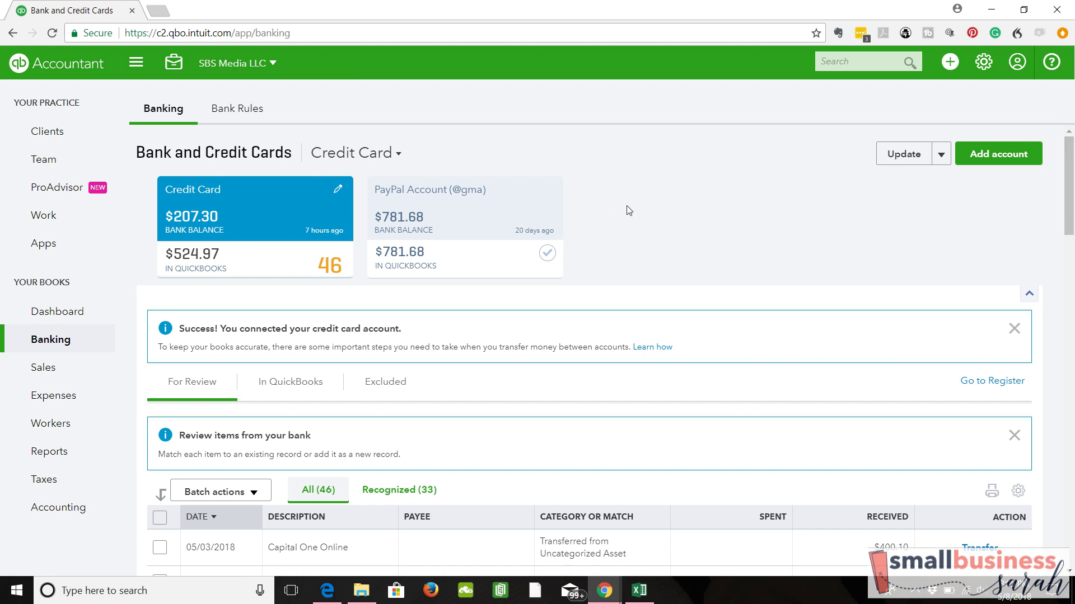
# Step: Choose Manually Importing Transactions Example.csv as the file for a bank file upload
pyautogui.click(939, 161)
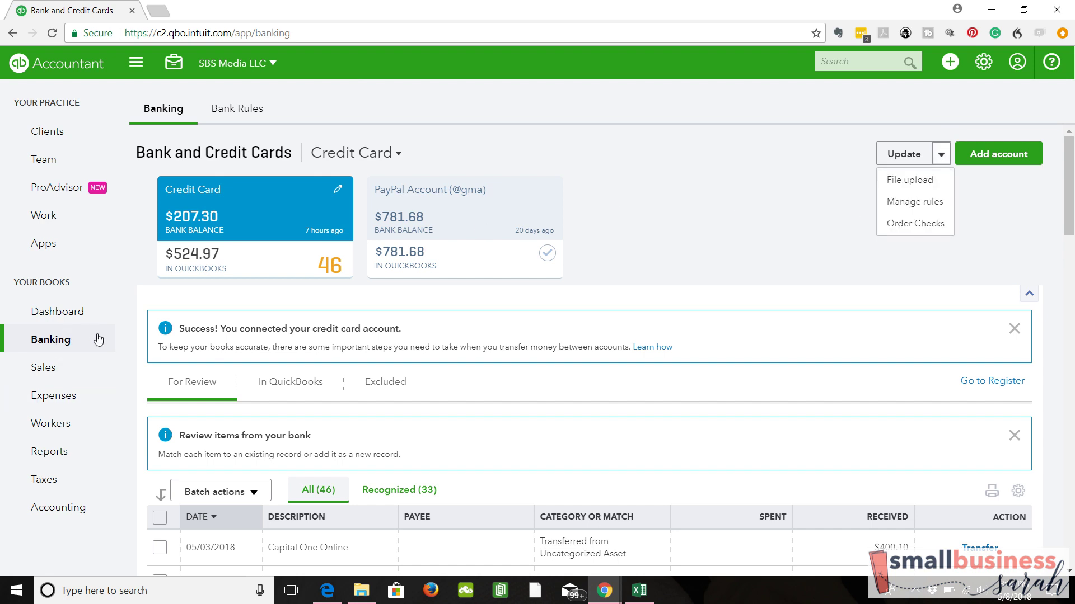
pyautogui.click(895, 180)
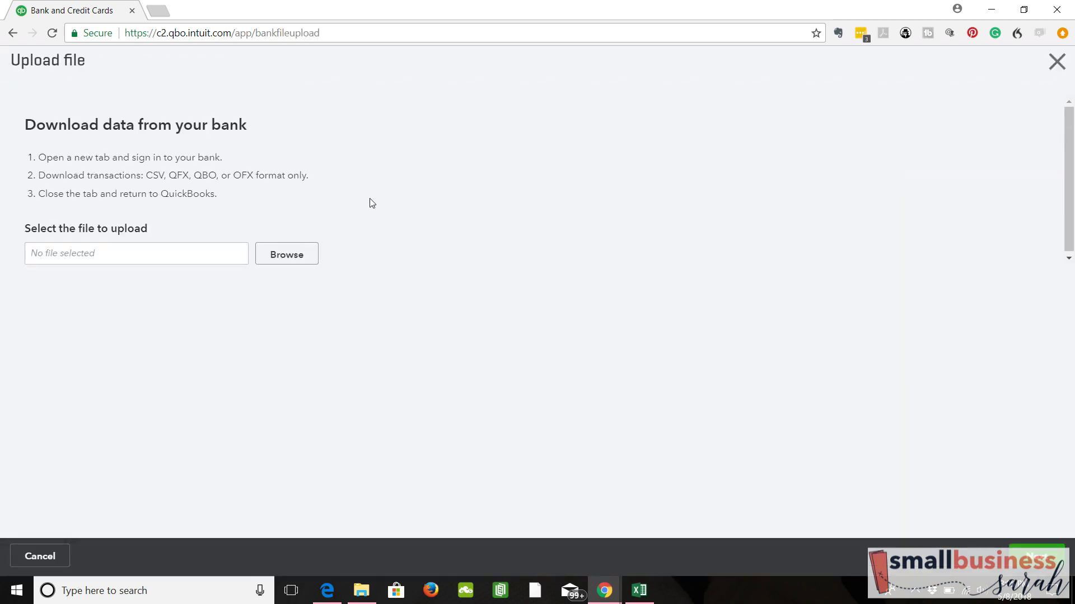
pyautogui.click(283, 256)
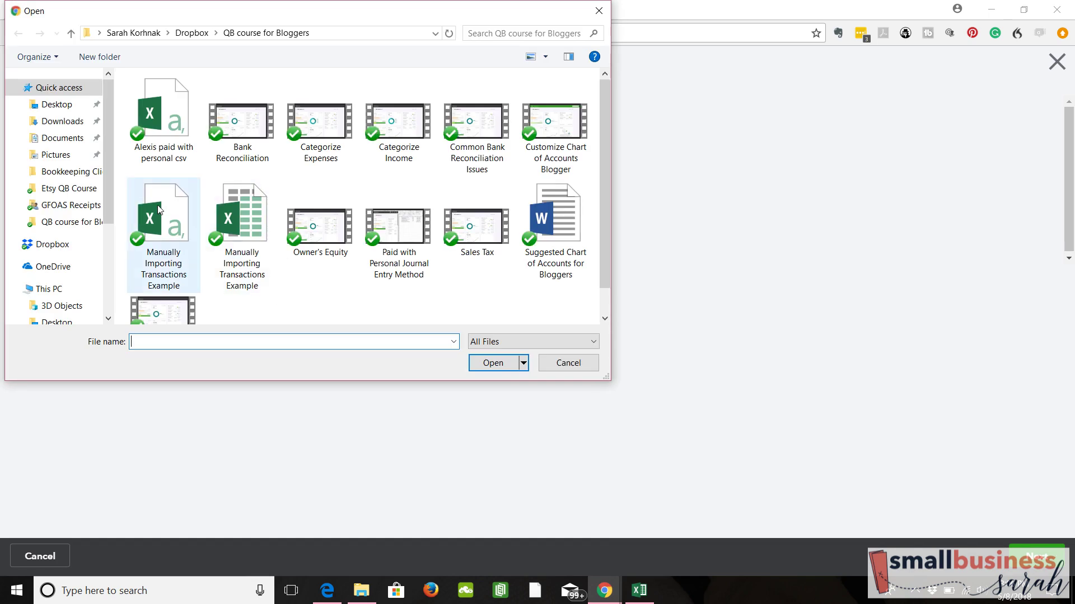
pyautogui.click(173, 216)
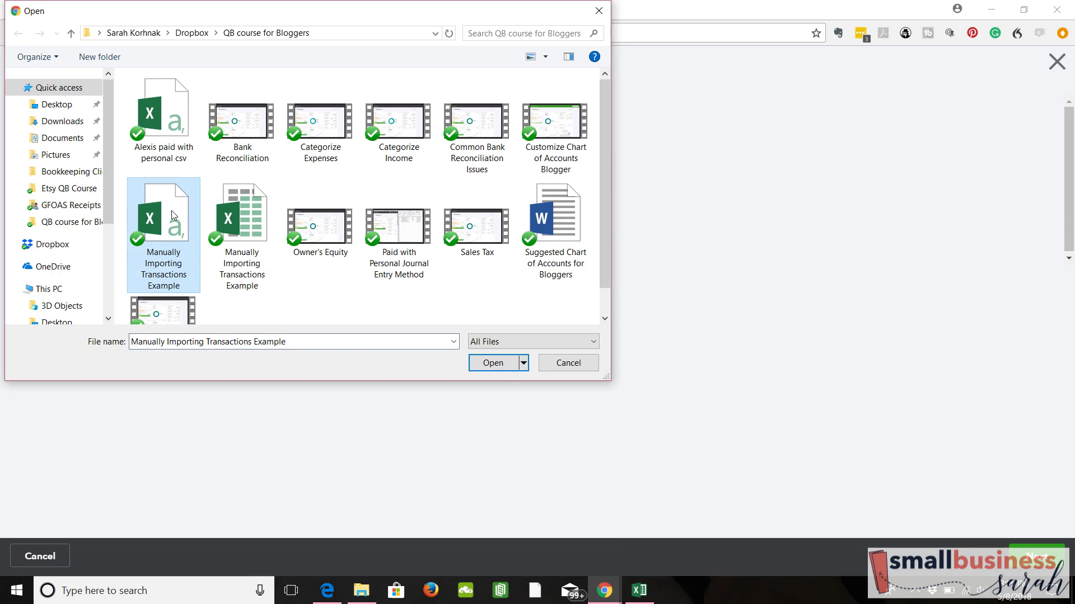
pyautogui.doubleClick(172, 212)
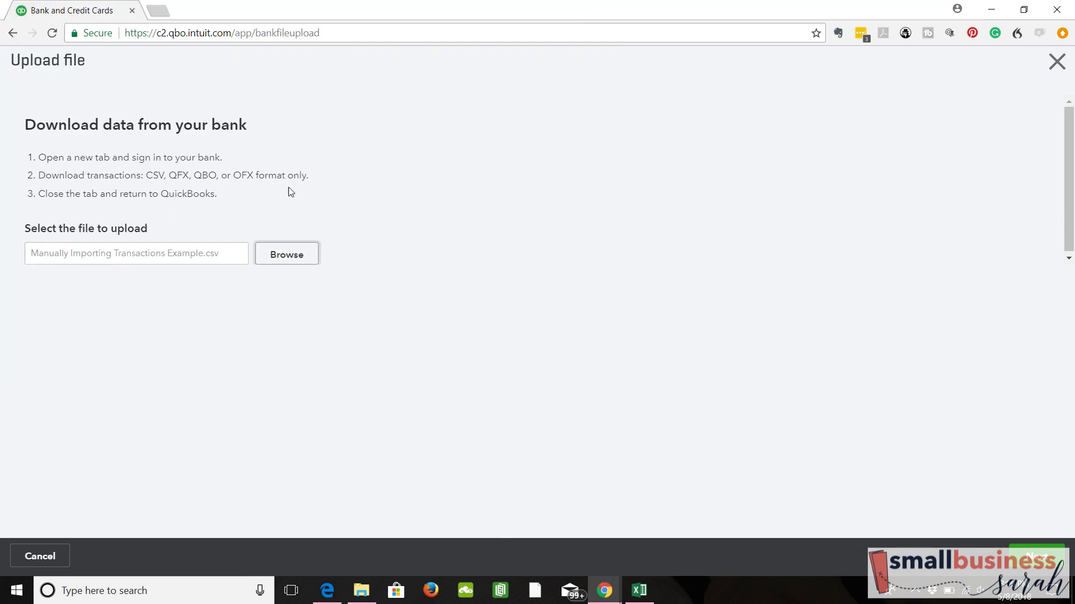
pyautogui.click(1039, 548)
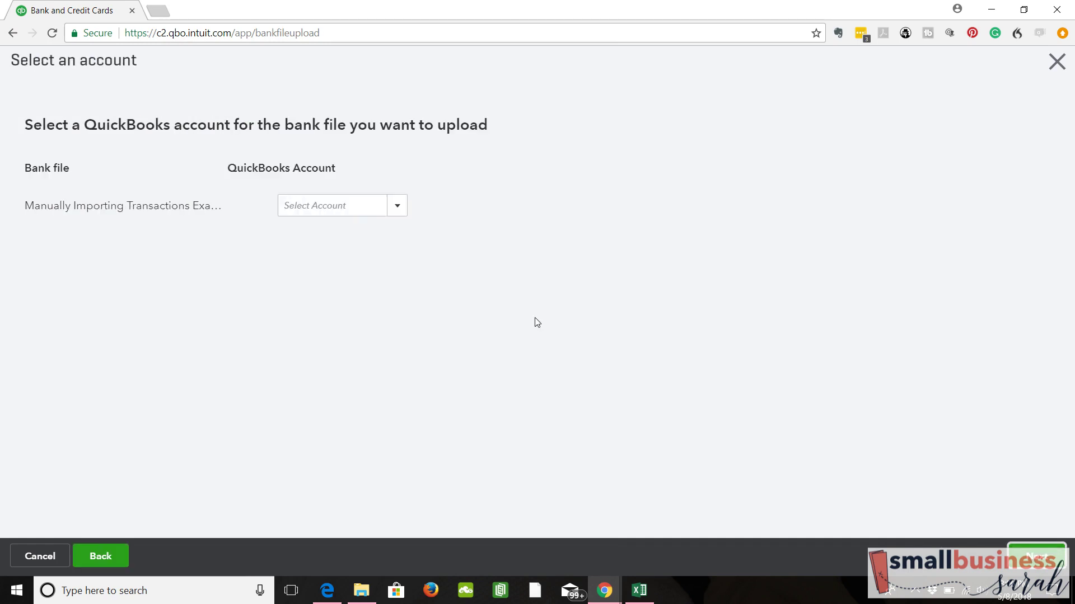
# Step: Assign the uploaded file to the Payable to yourself account and move on to column mapping
pyautogui.click(397, 209)
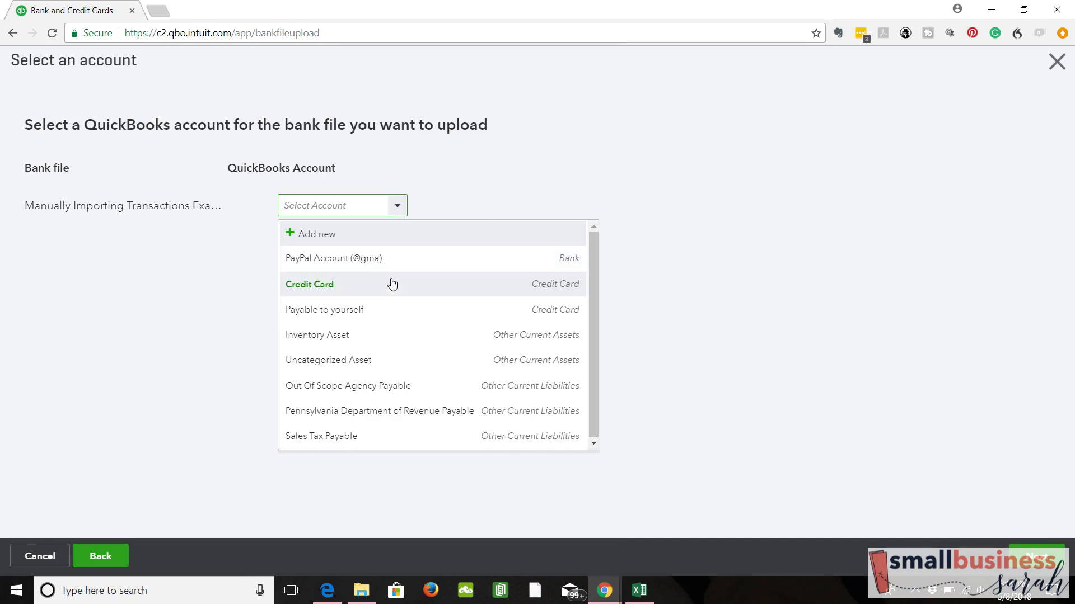
pyautogui.click(335, 313)
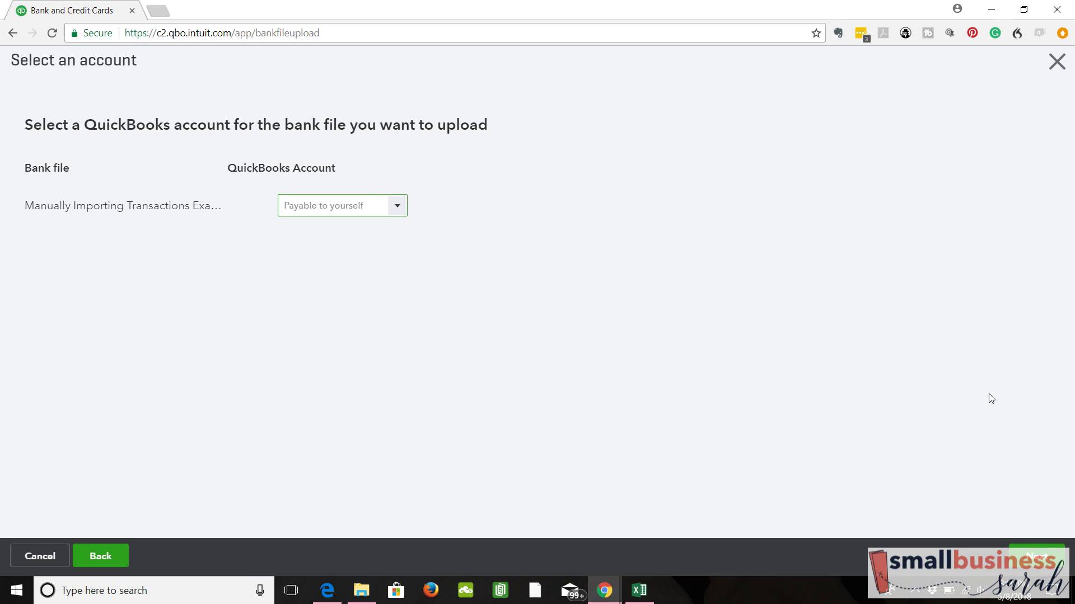
pyautogui.click(398, 208)
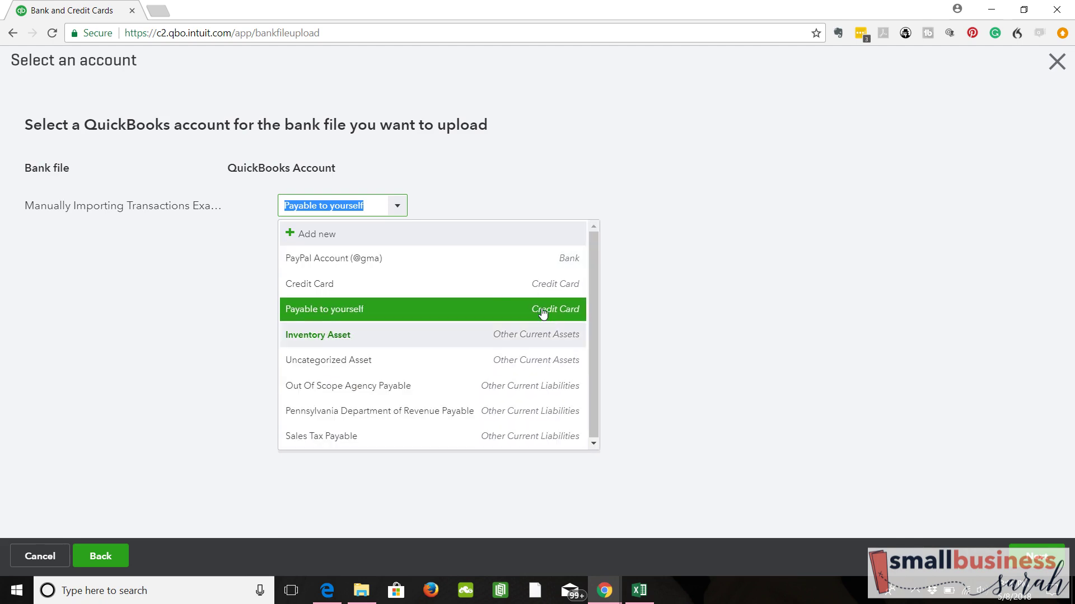
pyautogui.click(436, 309)
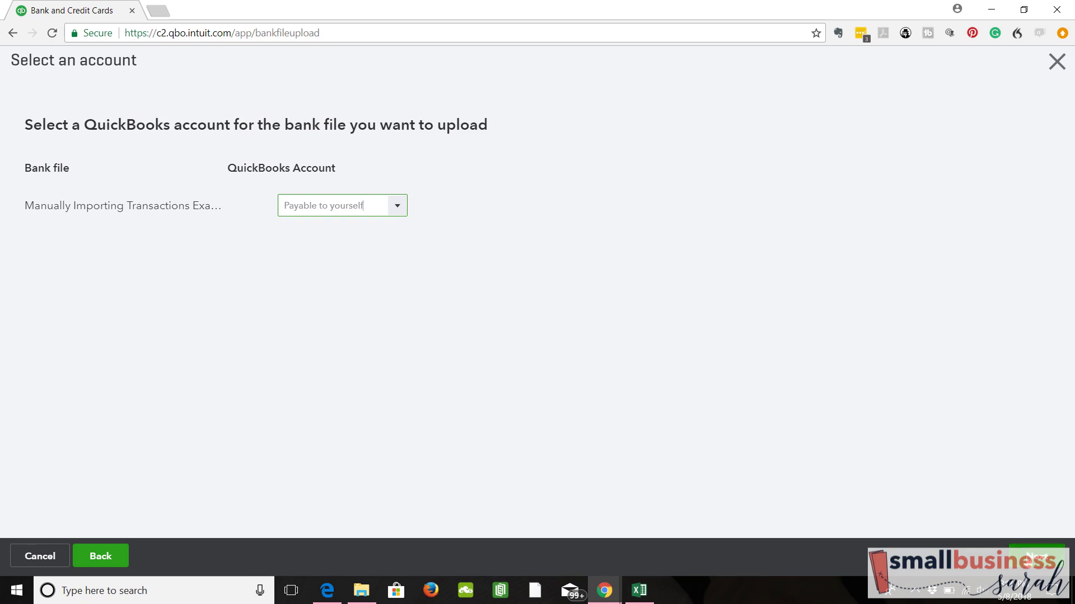
pyautogui.click(1030, 555)
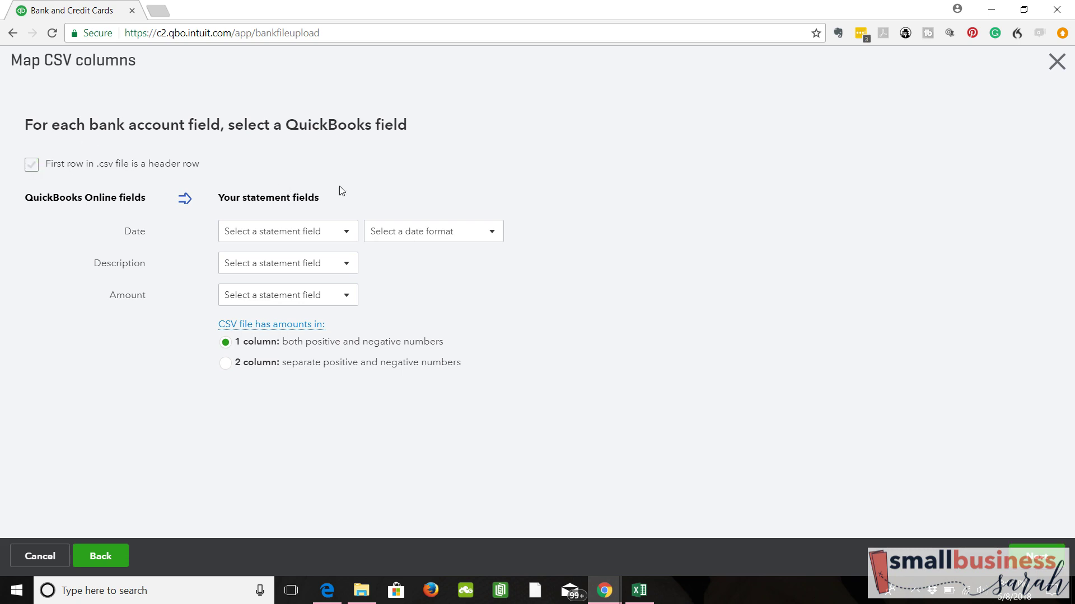
# Step: Map the Date field to Column 1 with MM/dd/yyyy date format
pyautogui.click(348, 233)
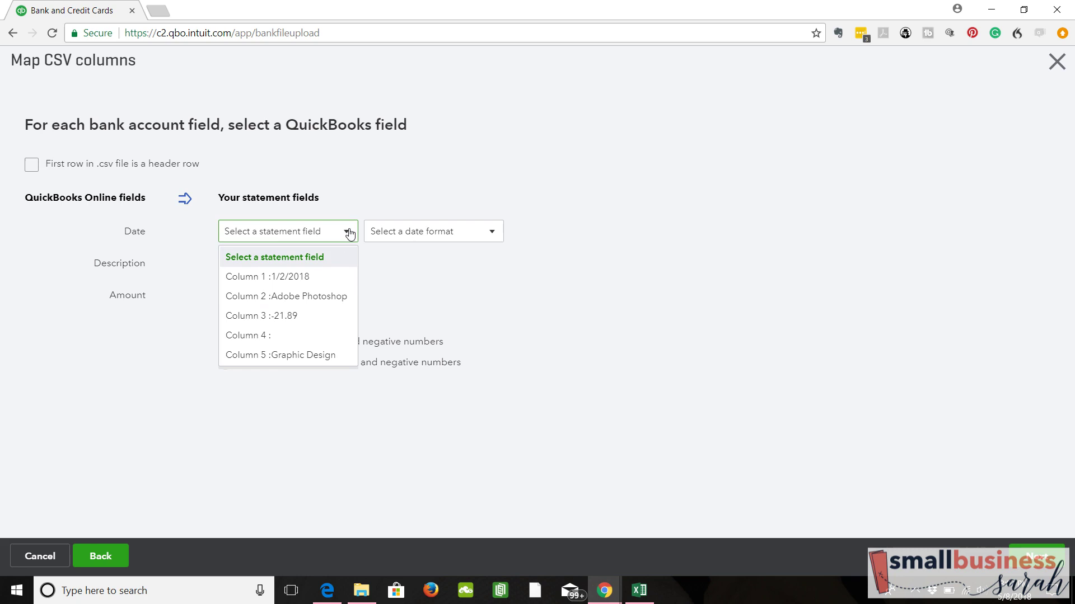
pyautogui.click(326, 280)
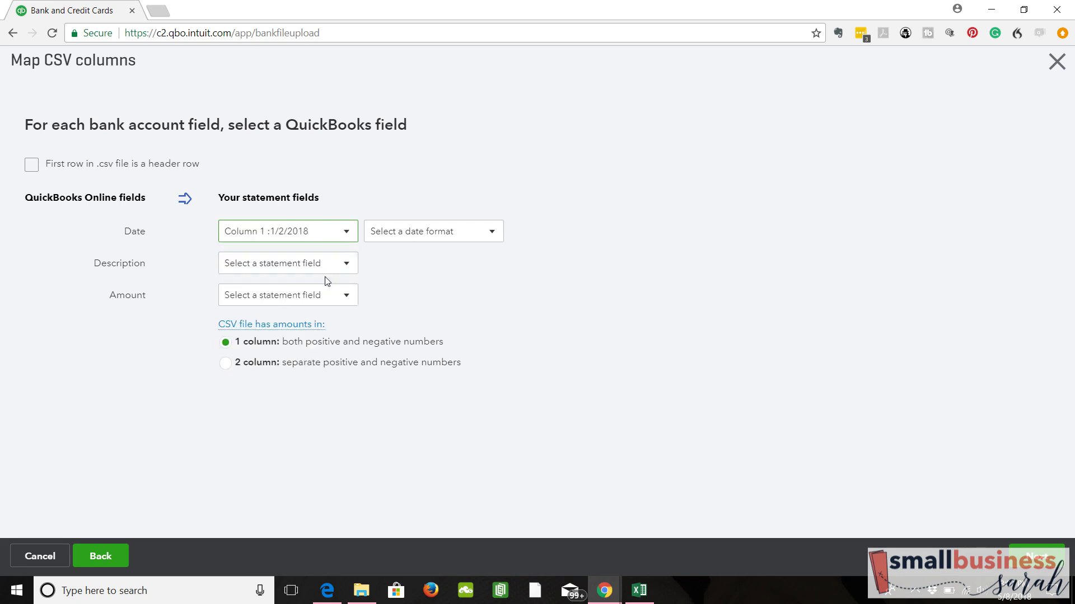
pyautogui.click(492, 235)
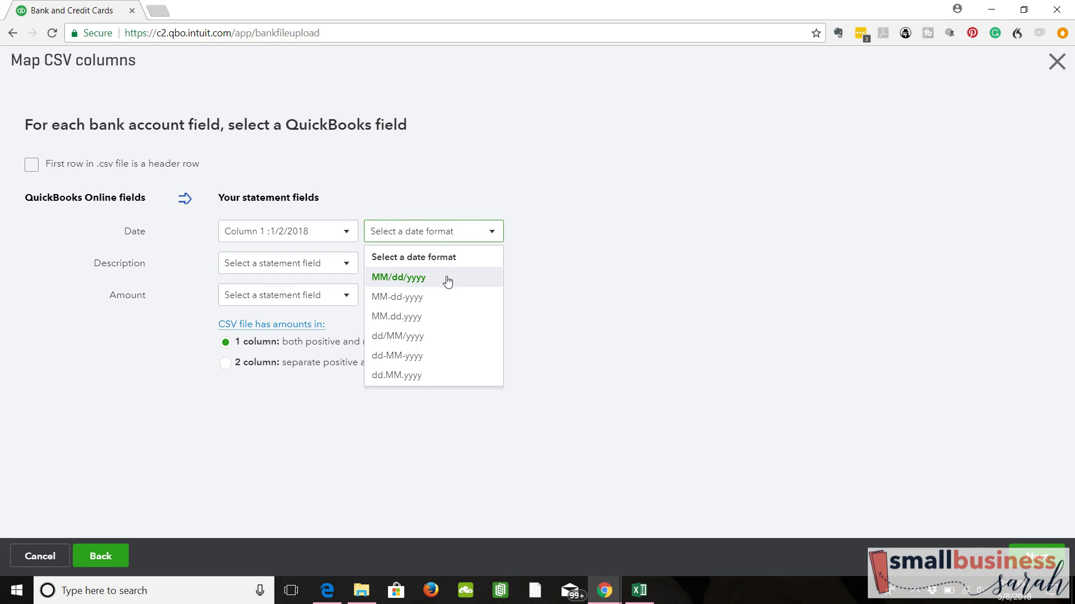
pyautogui.click(447, 277)
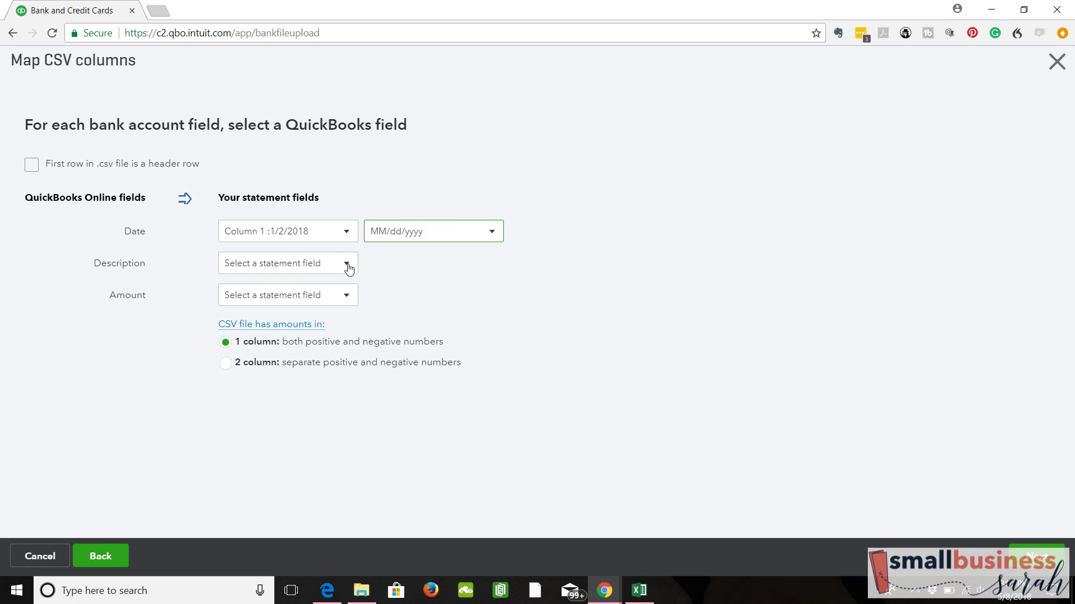
pyautogui.click(639, 591)
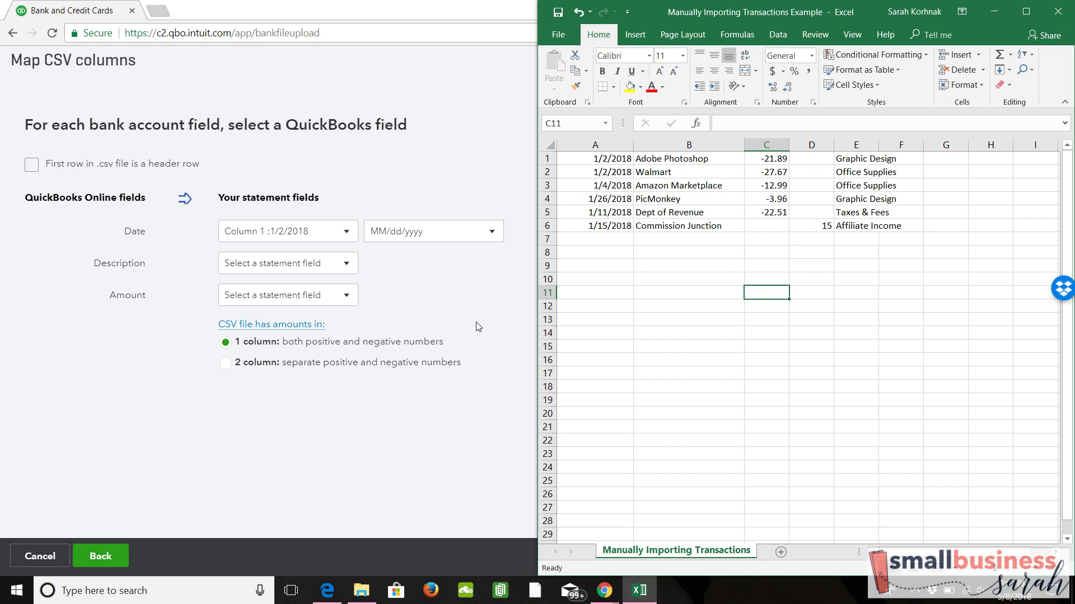
# Step: Map Description to Column 2, then use two amount columns: Money Spent Column 3, Money Received Column 4
pyautogui.click(347, 264)
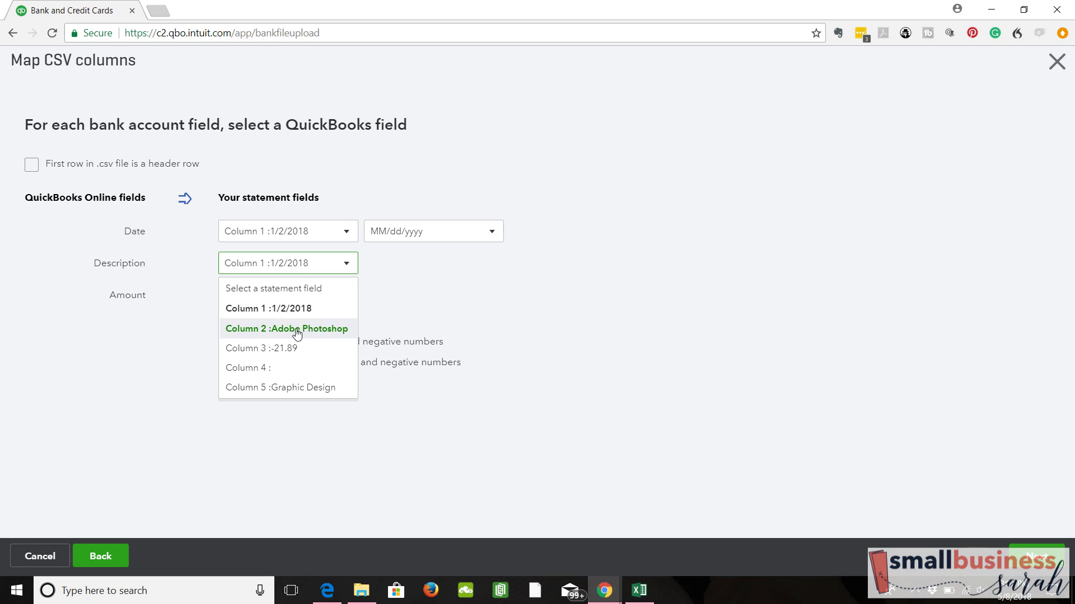
pyautogui.click(296, 330)
pyautogui.click(347, 296)
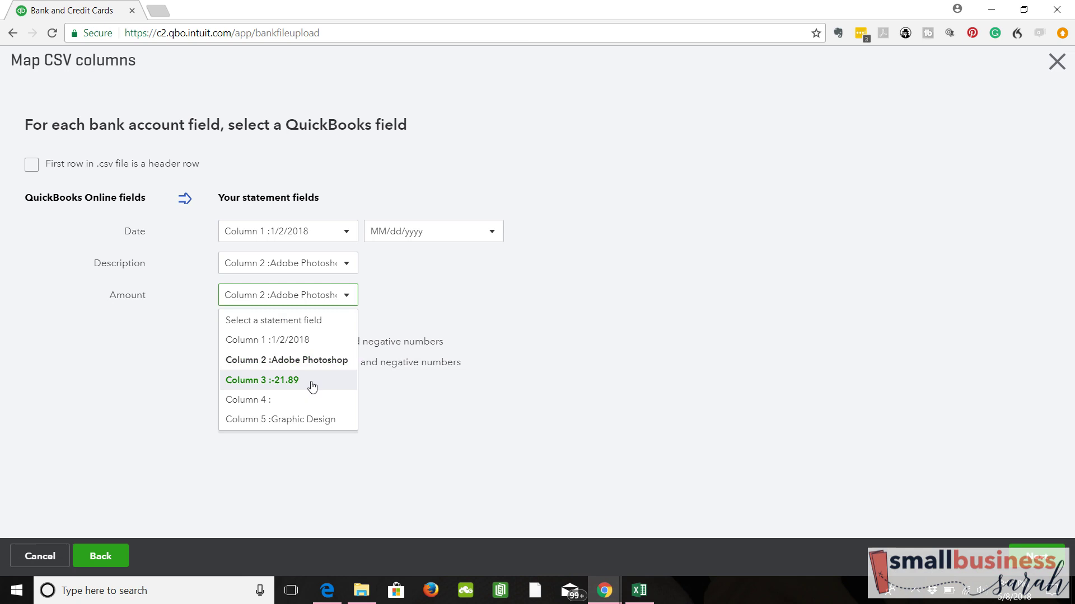
pyautogui.click(422, 300)
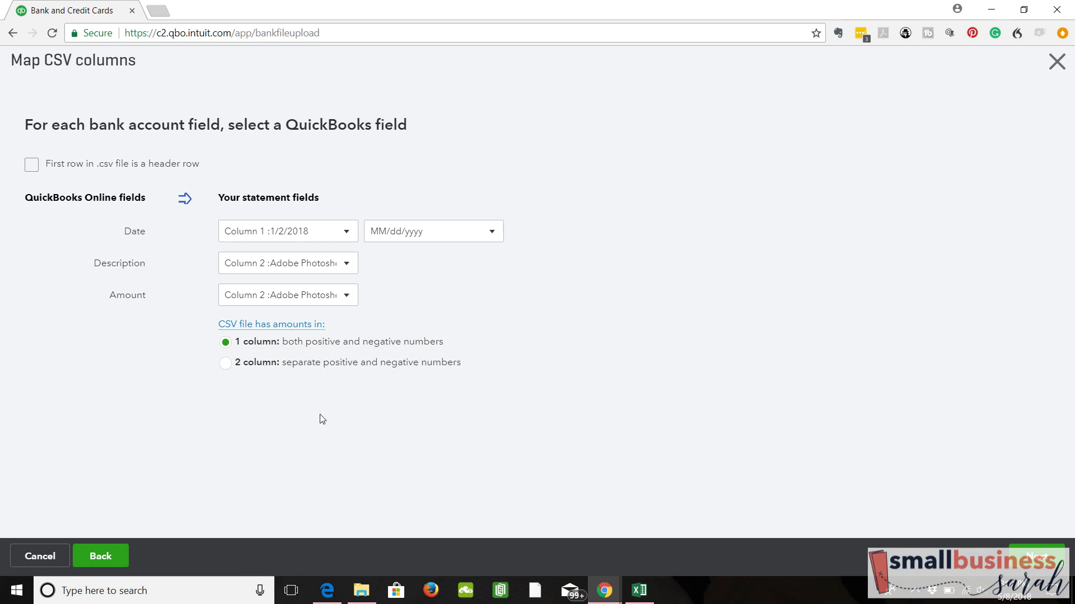
pyautogui.click(225, 363)
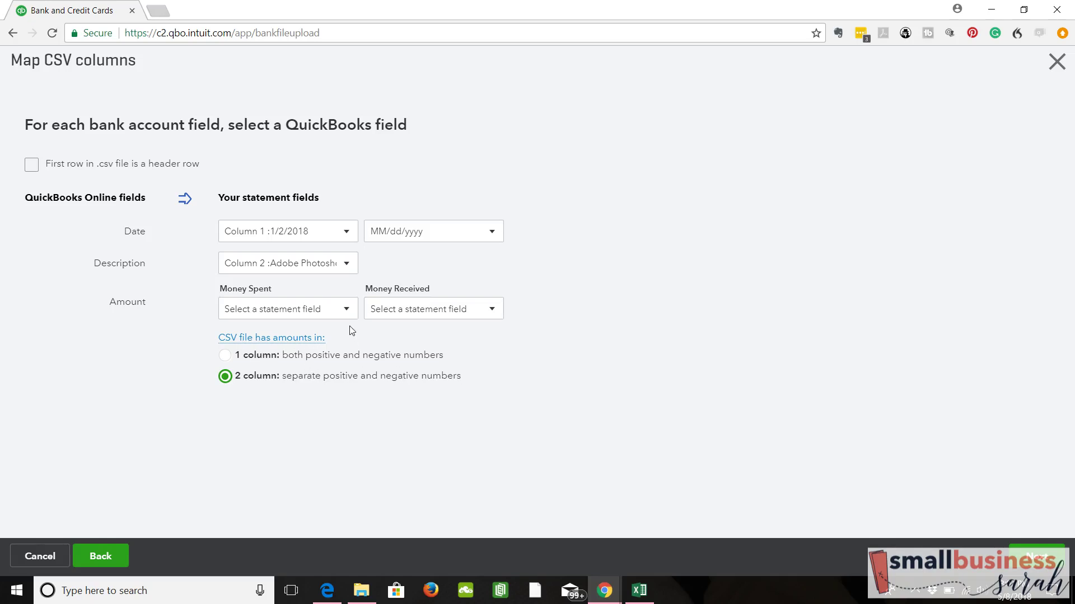
pyautogui.click(347, 311)
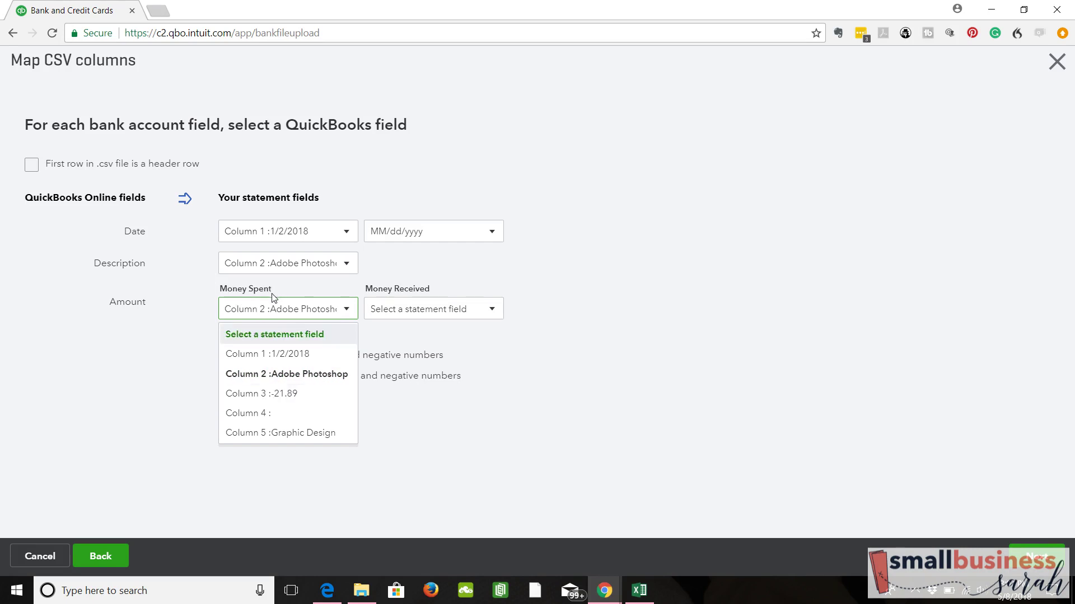
pyautogui.click(311, 395)
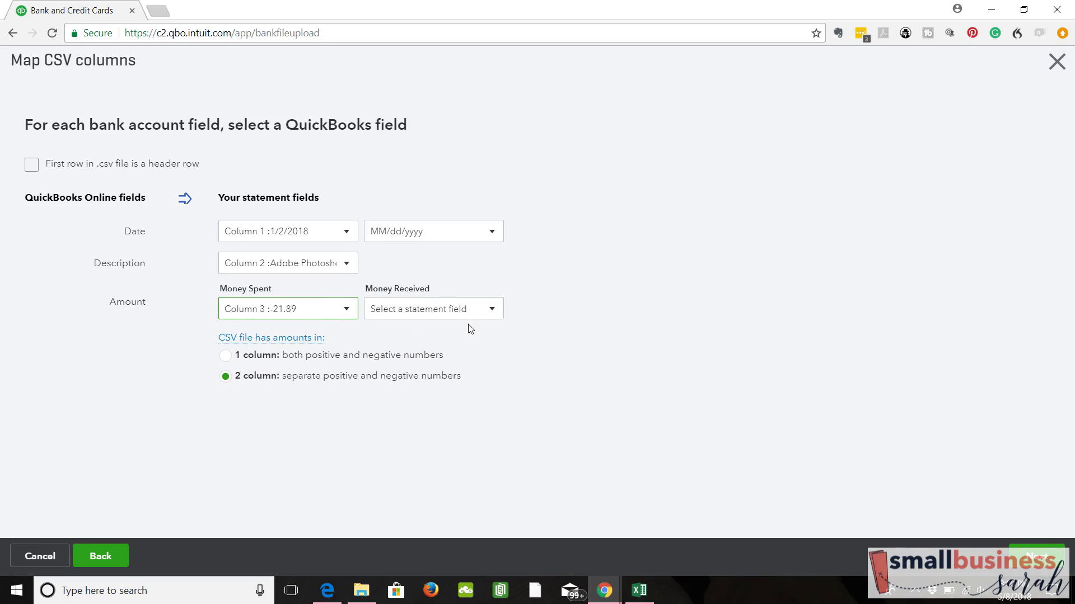
pyautogui.click(492, 310)
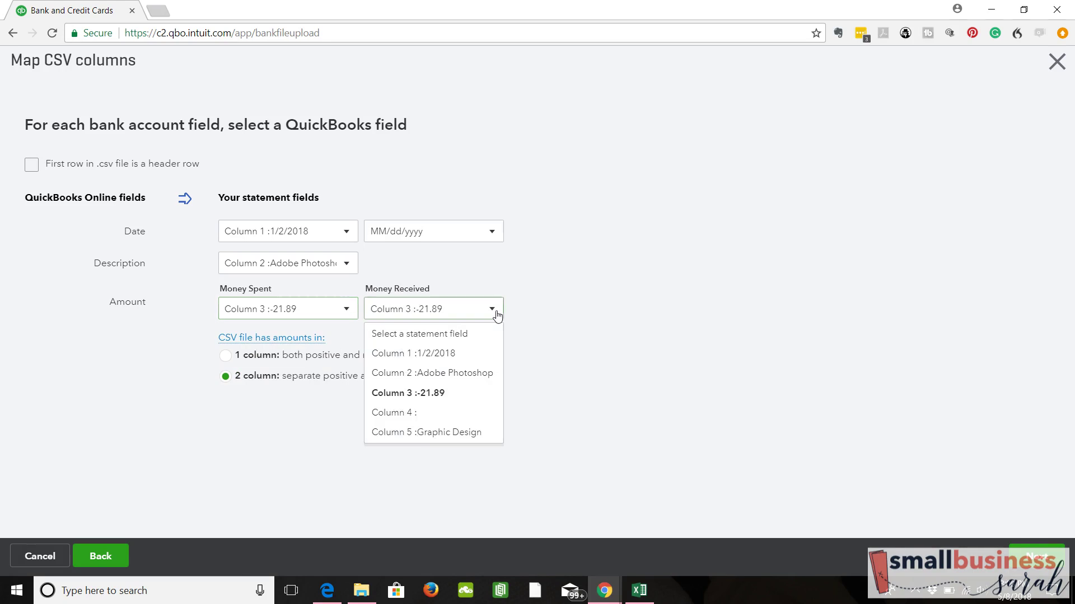
pyautogui.click(432, 417)
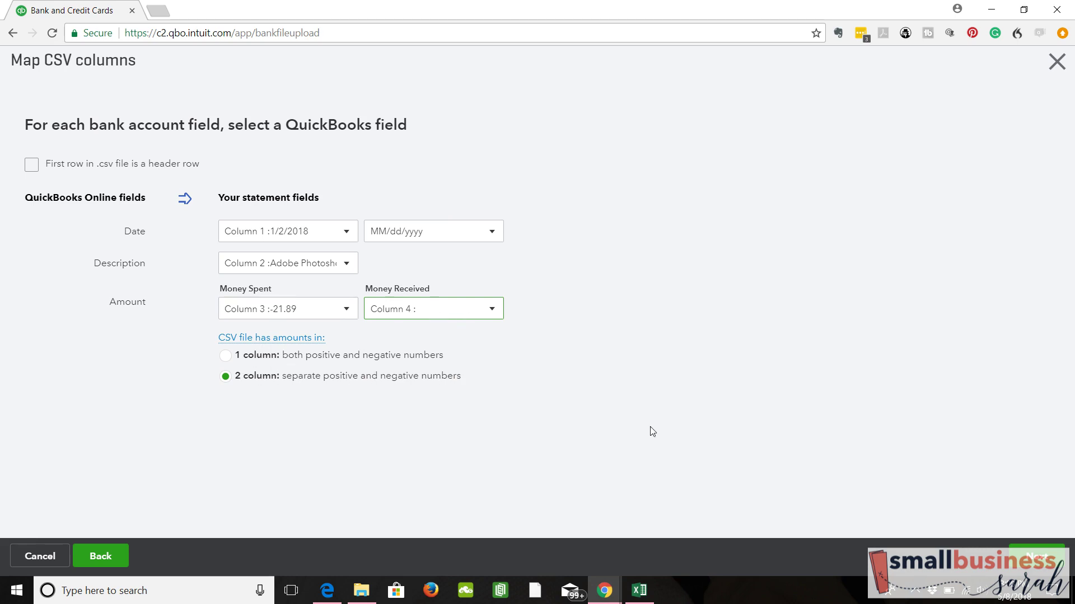
pyautogui.click(1036, 556)
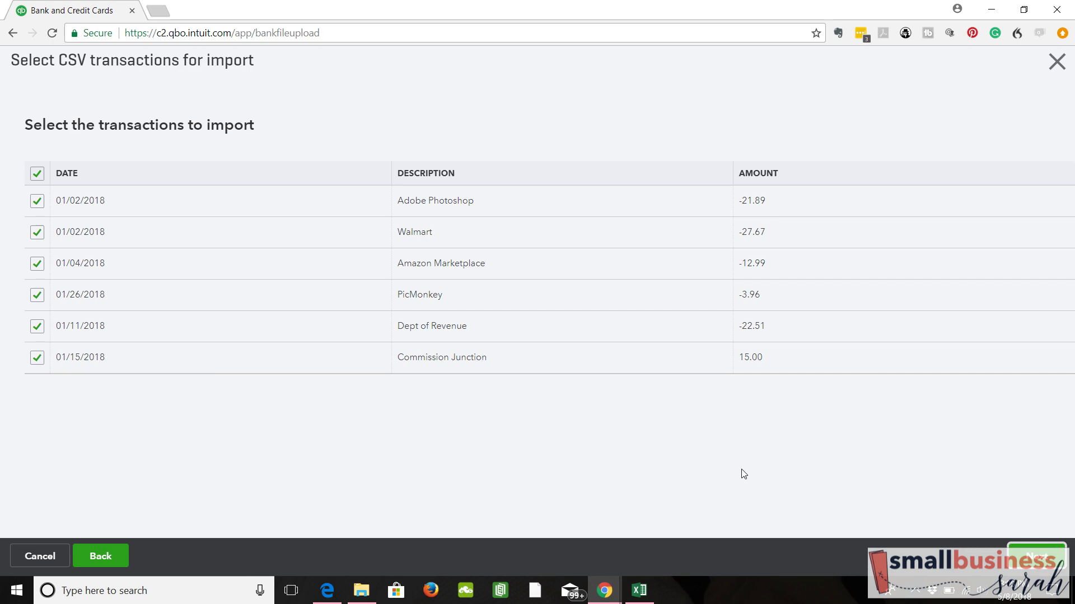
# Step: Confirm importing the six selected transactions and return to the Banking page
pyautogui.click(1021, 565)
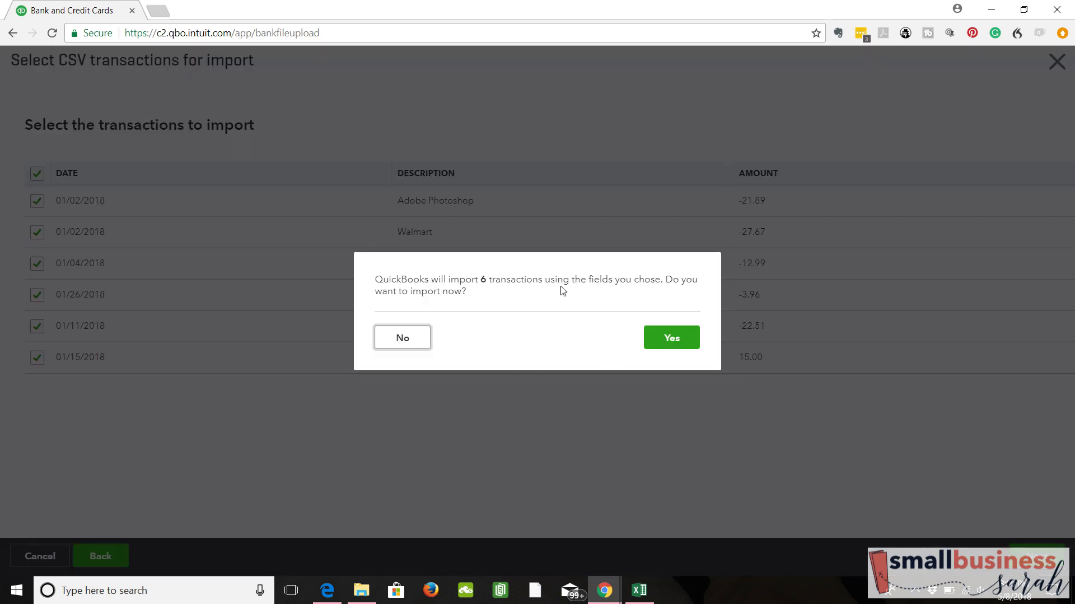
pyautogui.click(676, 339)
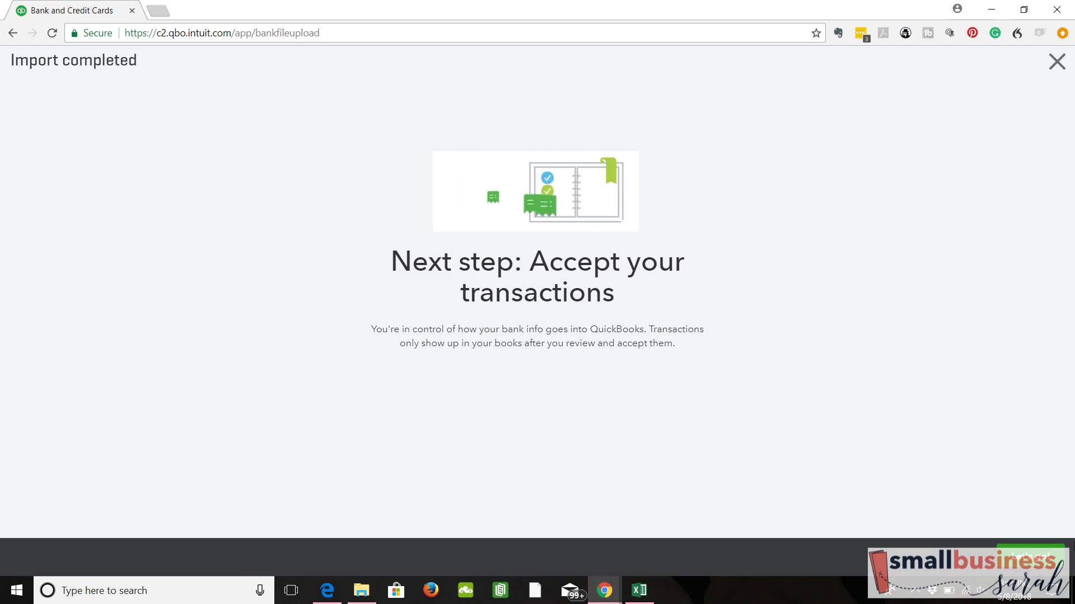
pyautogui.click(1030, 555)
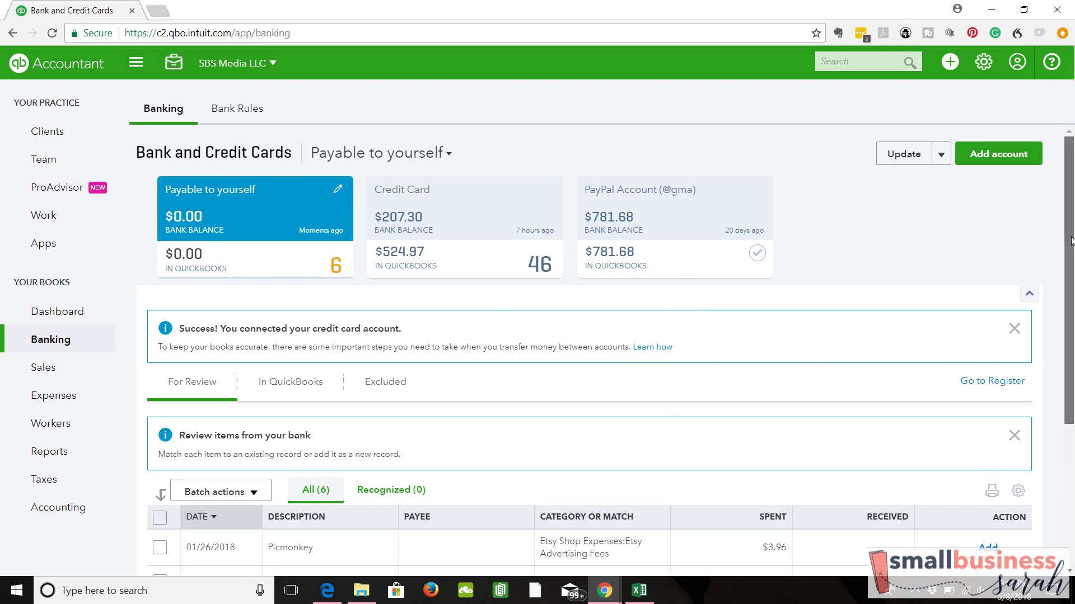
pyautogui.moveTo(1072, 242); pyautogui.dragTo(1072, 404)
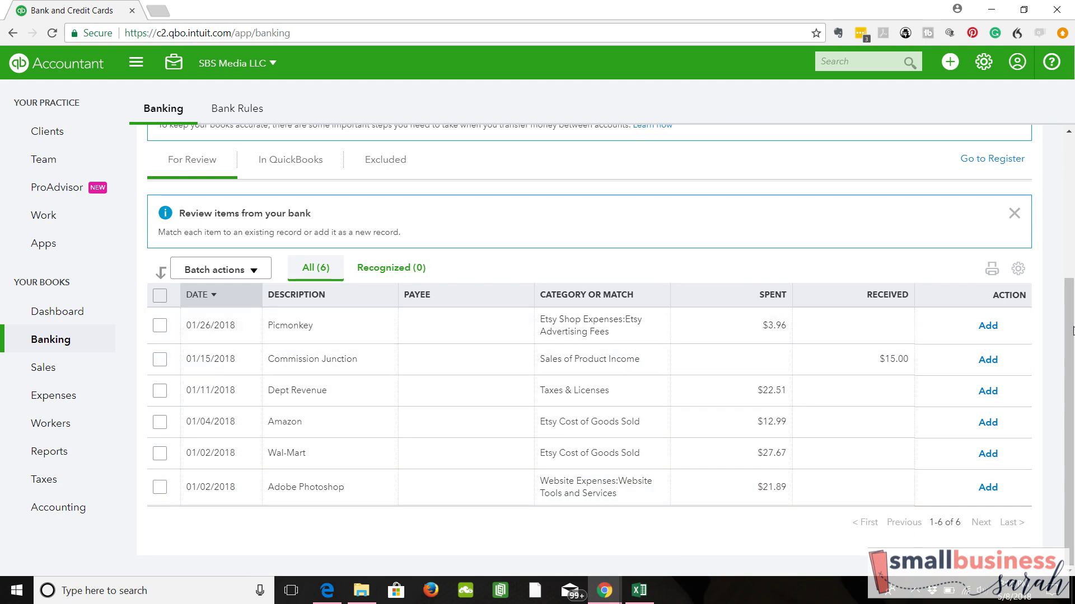
# Step: Add the Picmonkey, Commission Junction, Dept Revenue, Amazon, Wal-Mart and Adobe Photoshop transactions
pyautogui.moveTo(1071, 331); pyautogui.dragTo(1073, 232)
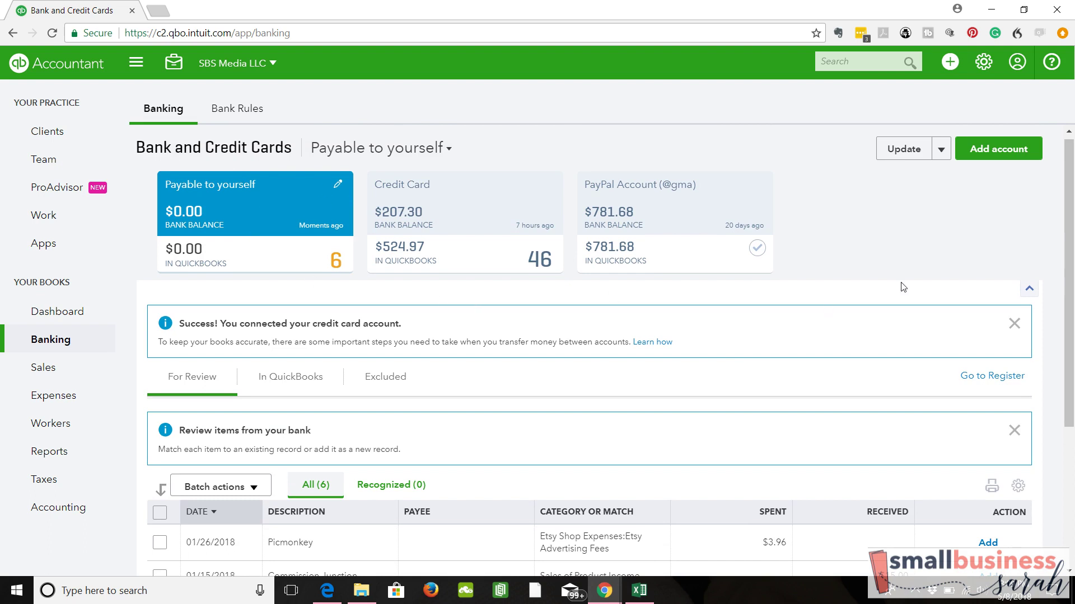
pyautogui.moveTo(1065, 226); pyautogui.dragTo(1064, 356)
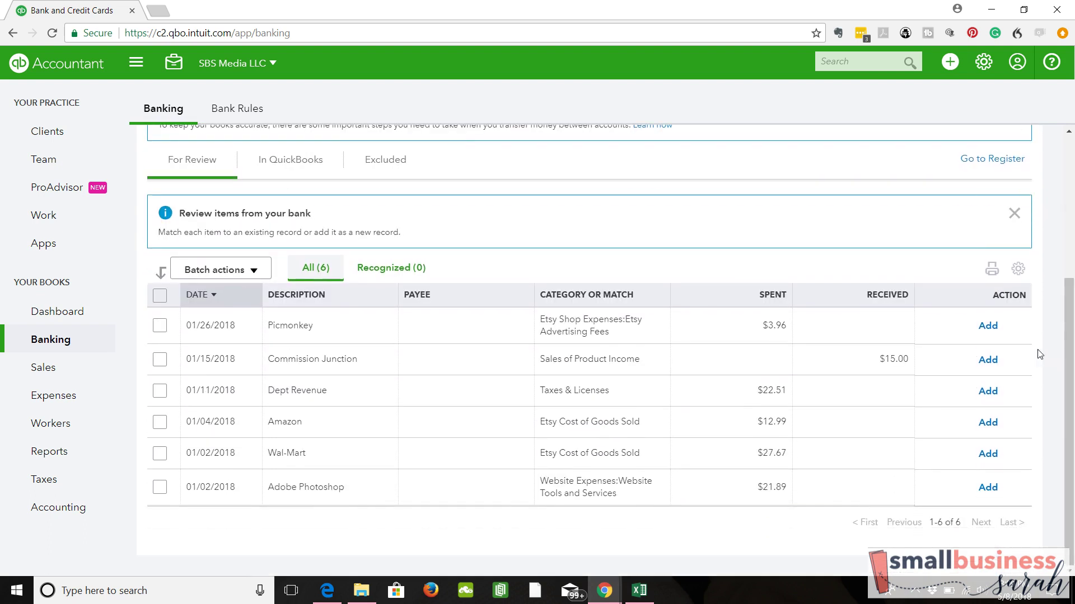
pyautogui.click(988, 326)
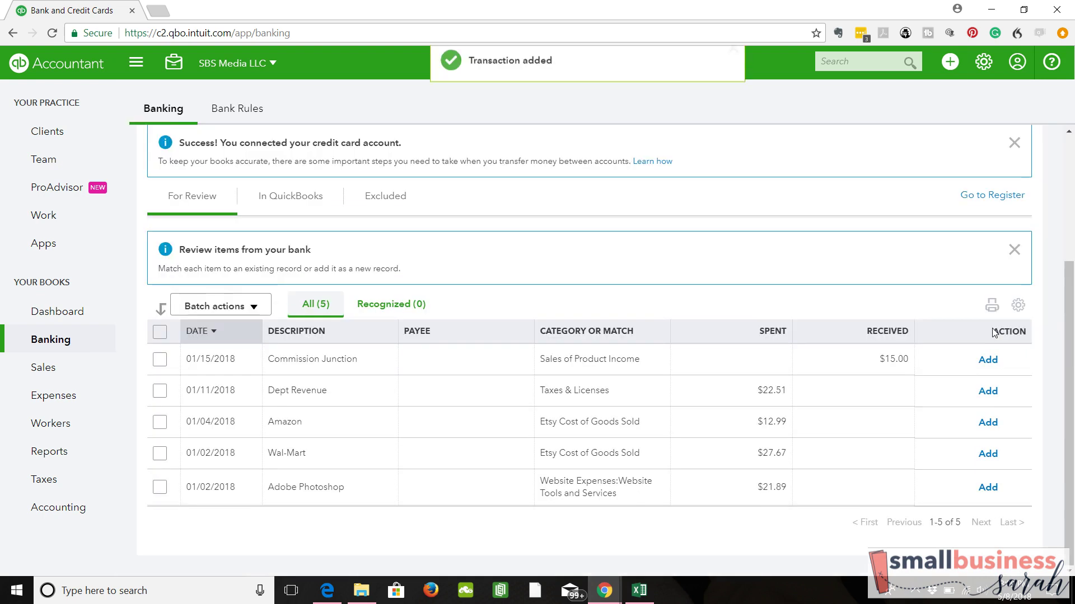
pyautogui.click(987, 361)
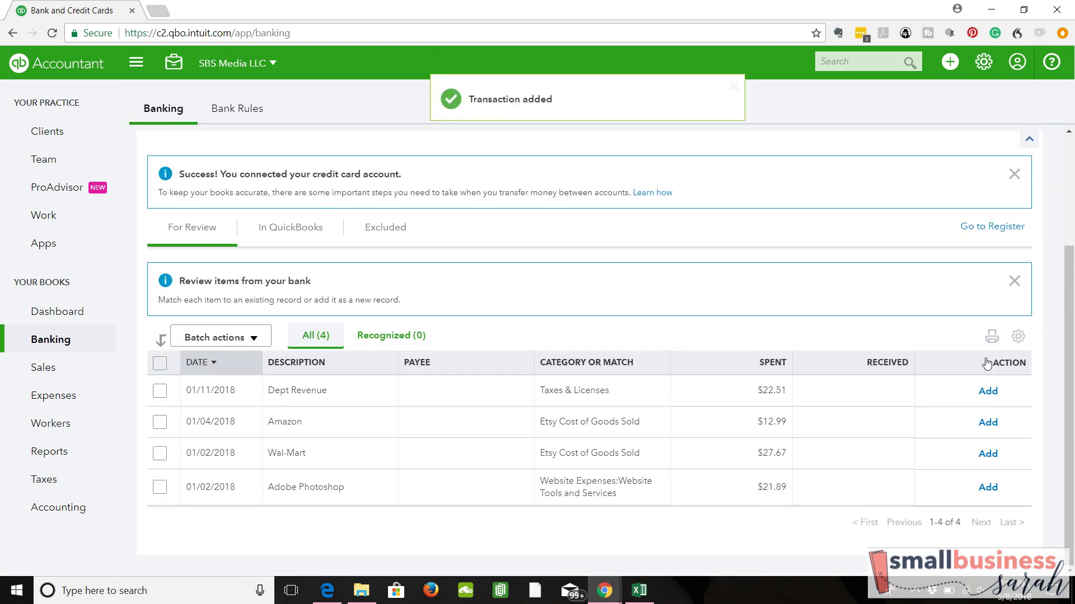
pyautogui.click(988, 391)
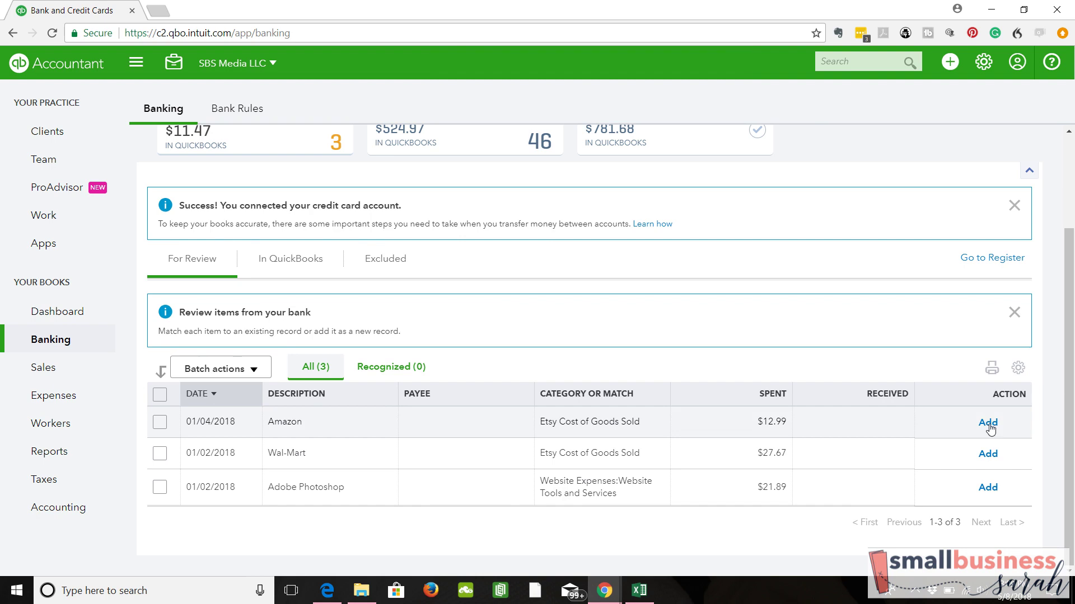
pyautogui.click(988, 425)
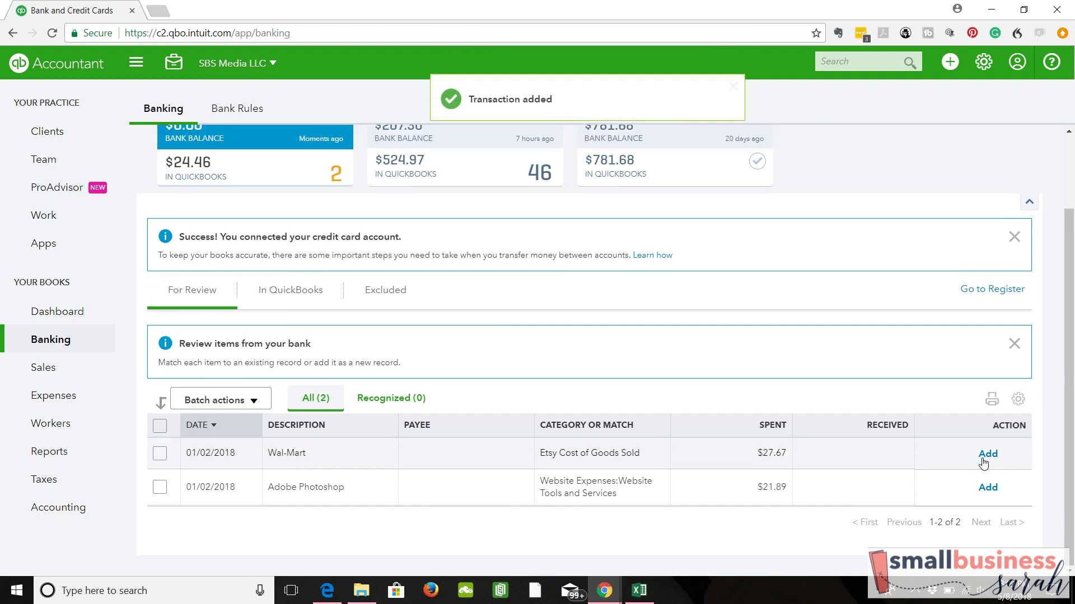
pyautogui.click(988, 453)
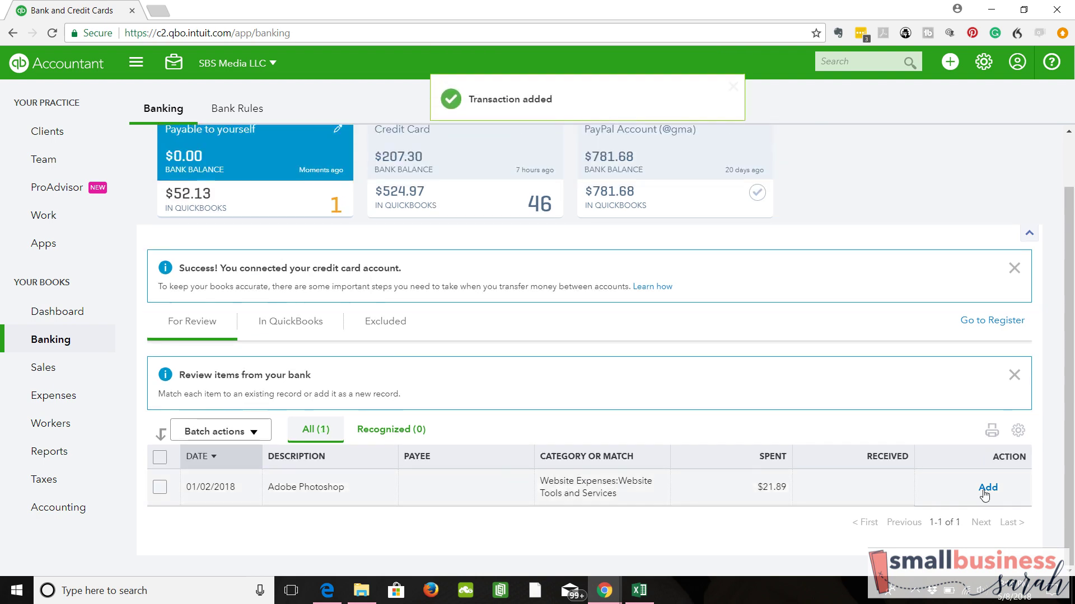
pyautogui.click(987, 488)
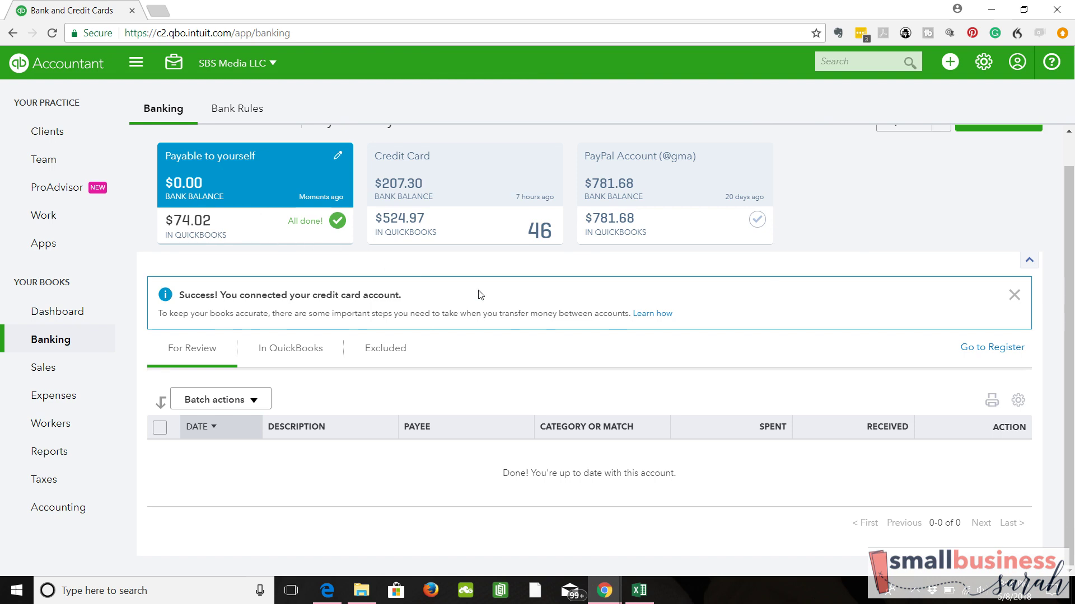
# Step: Switch from the PayPal Account to the Credit Card account and scroll to its For Review list
pyautogui.click(678, 193)
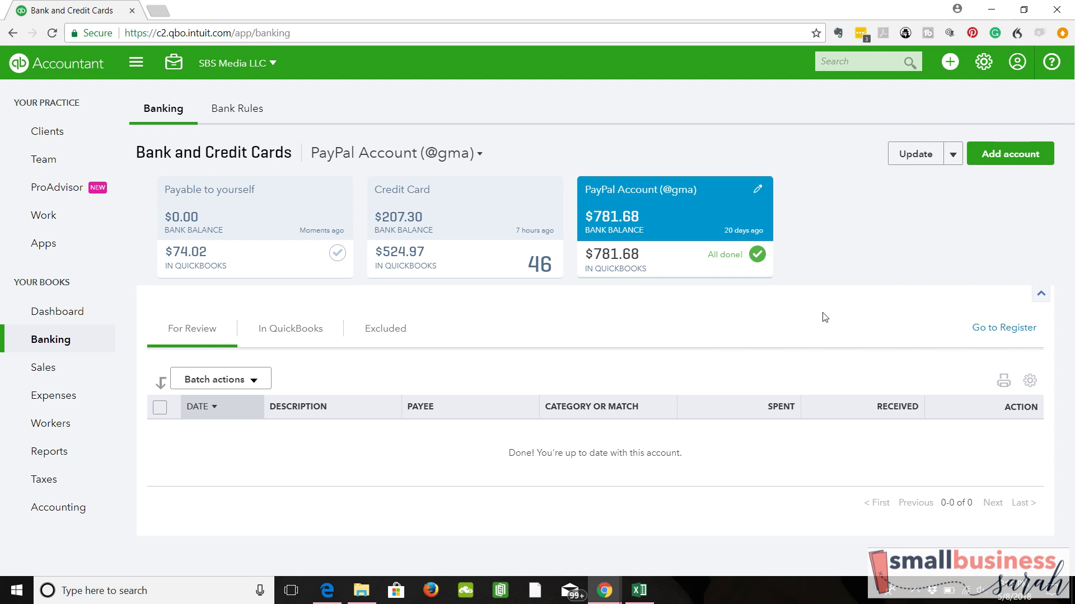
pyautogui.click(465, 222)
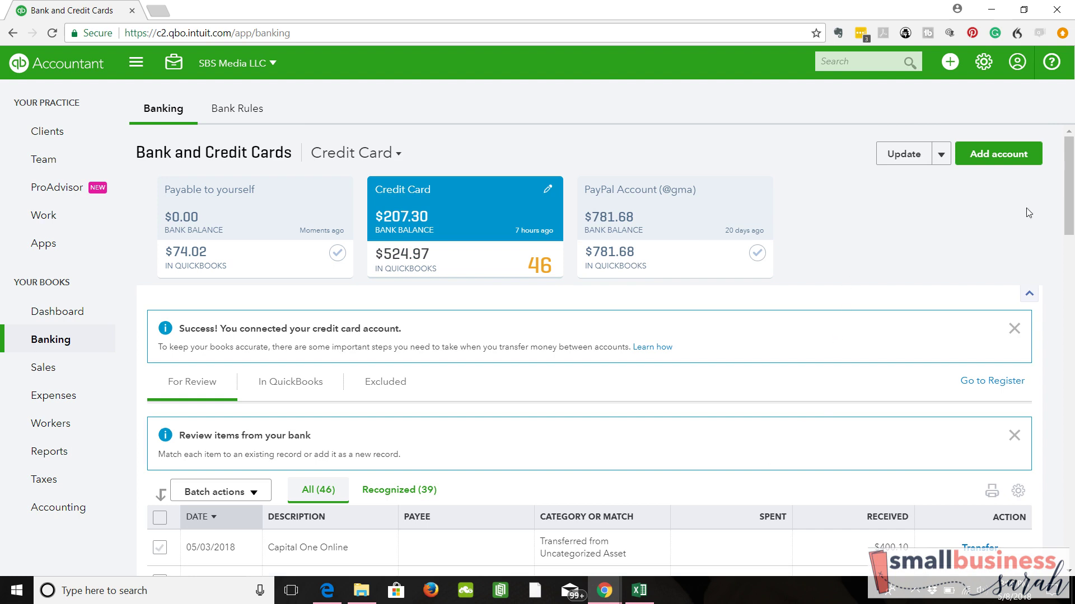
pyautogui.moveTo(1073, 185); pyautogui.dragTo(1073, 220)
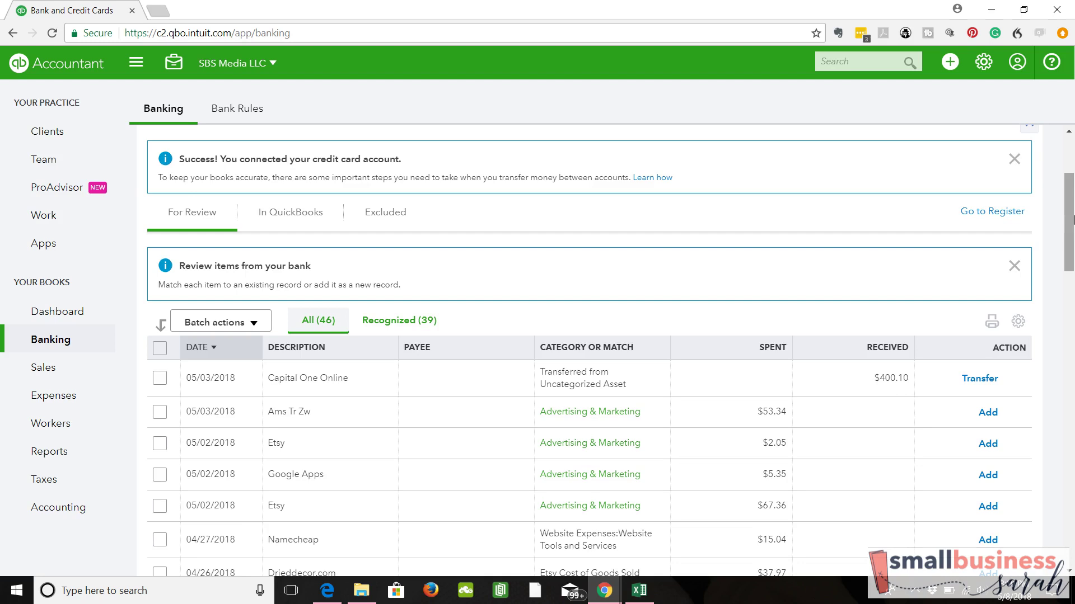
pyautogui.moveTo(1070, 239); pyautogui.dragTo(1070, 203)
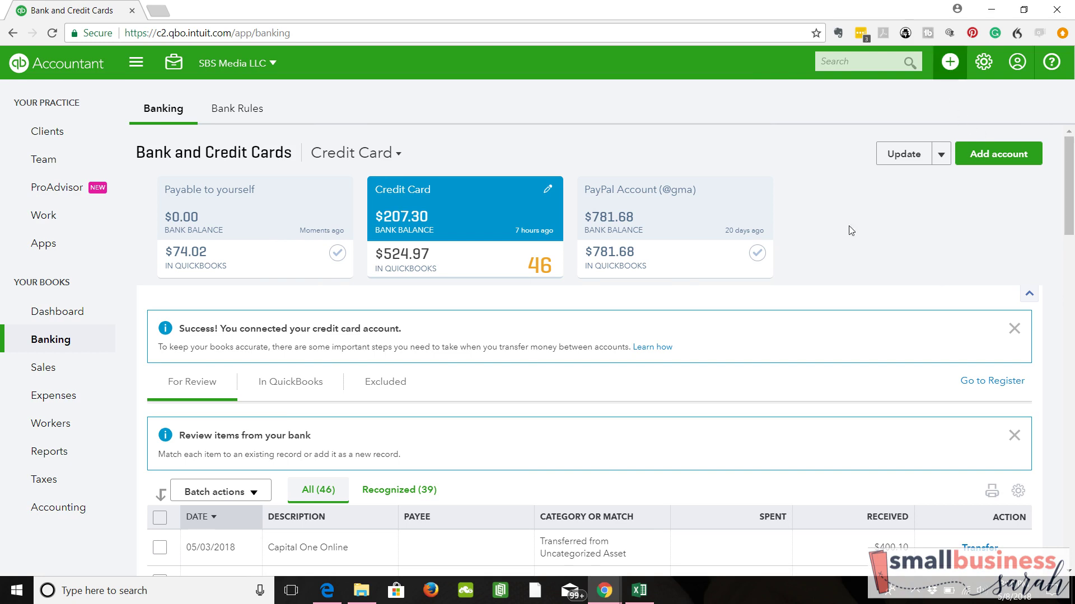
# Step: Categorize the $53.34 Ams Tr Zw charge as Payable to yourself and add it
pyautogui.moveTo(1070, 216); pyautogui.dragTo(1071, 275)
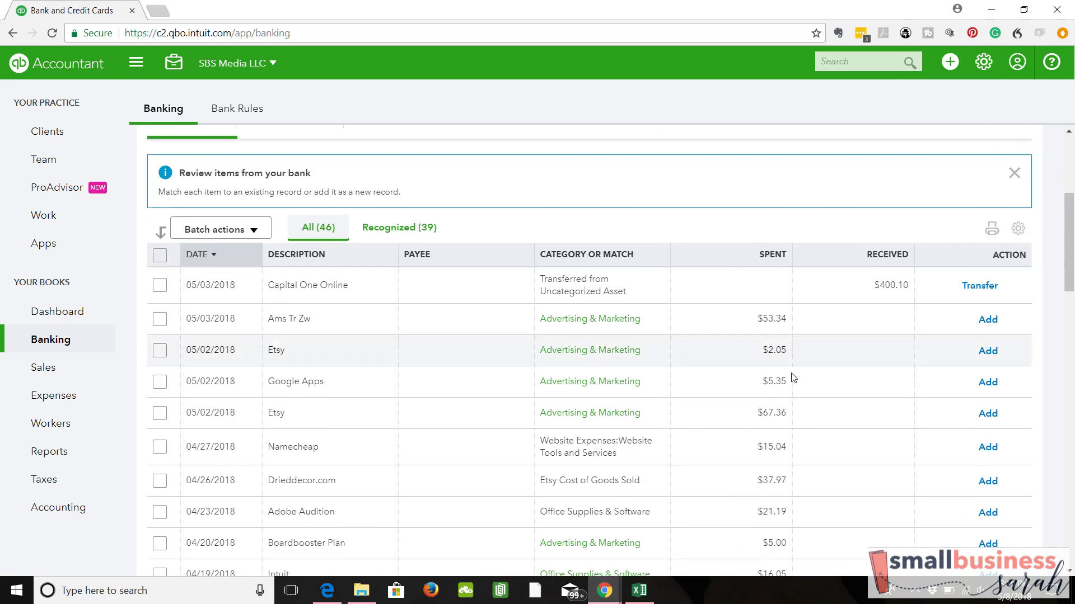
pyautogui.click(657, 323)
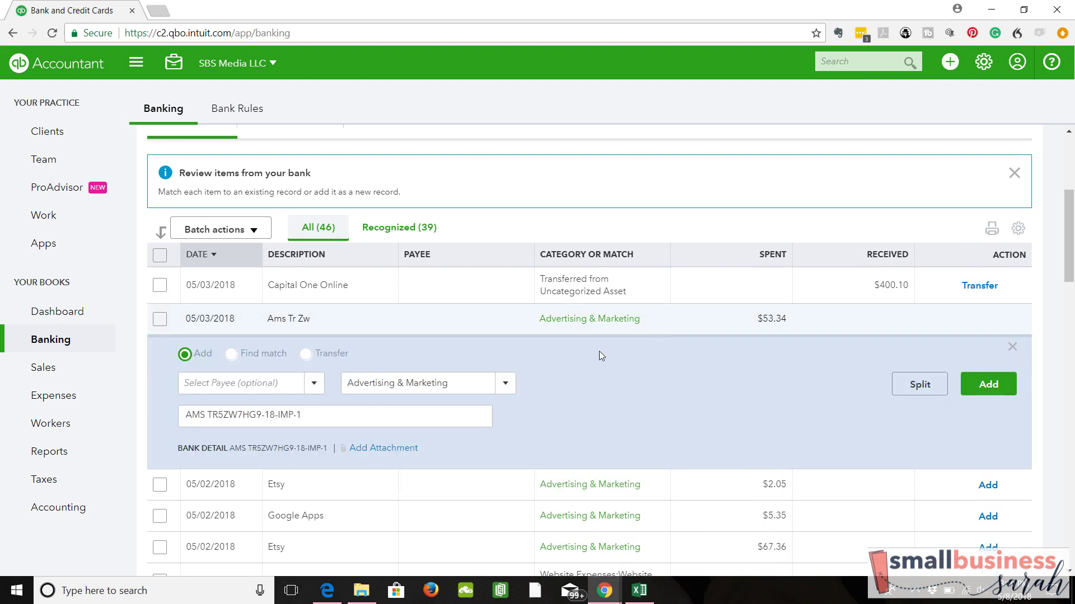
pyautogui.click(512, 386)
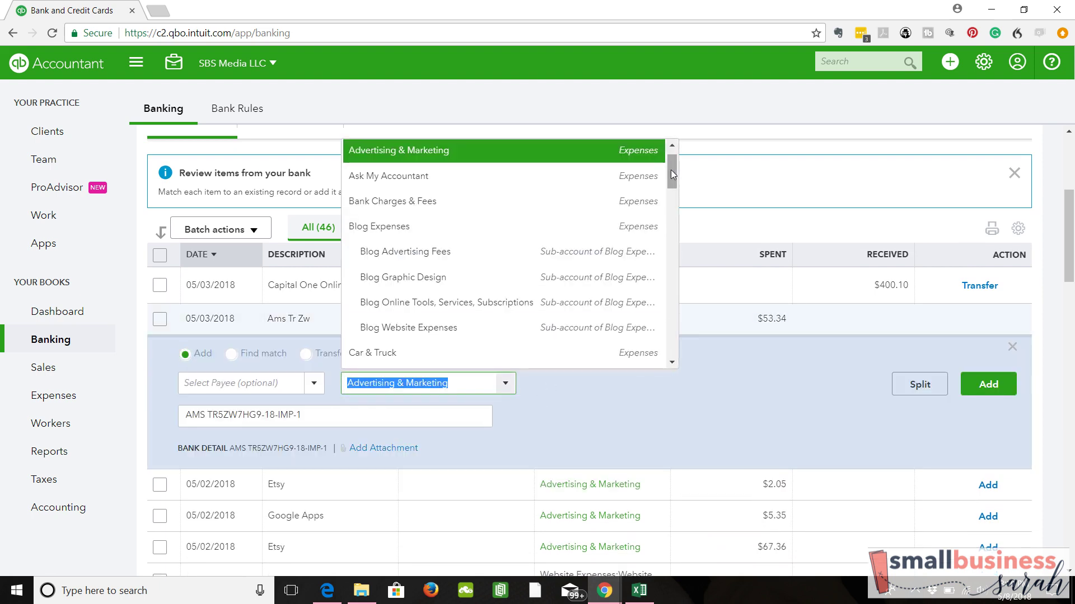
pyautogui.moveTo(671, 170); pyautogui.dragTo(673, 300)
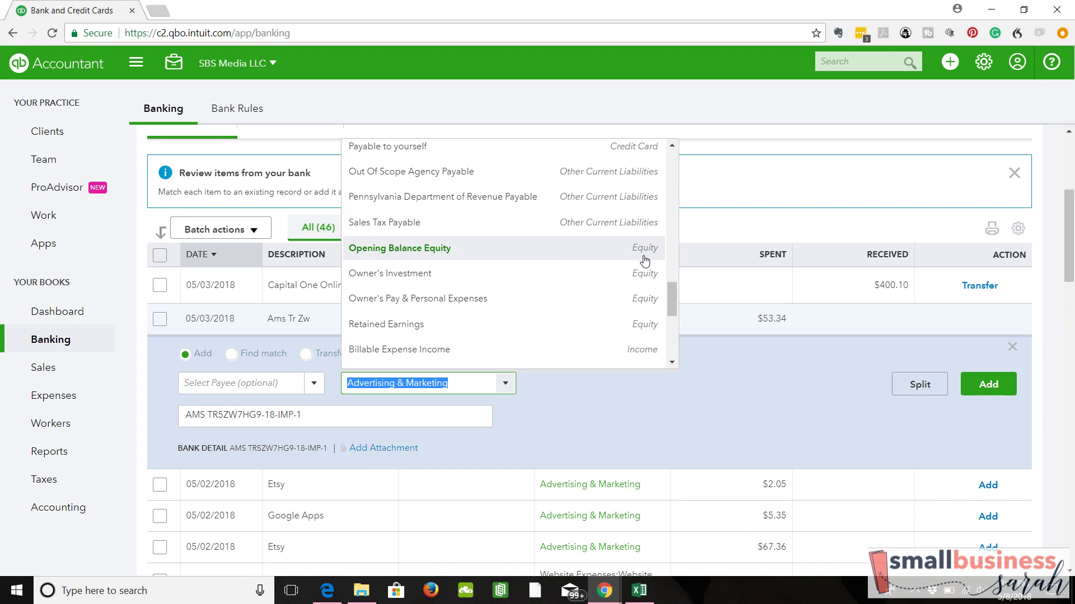
pyautogui.moveTo(671, 296); pyautogui.dragTo(672, 284)
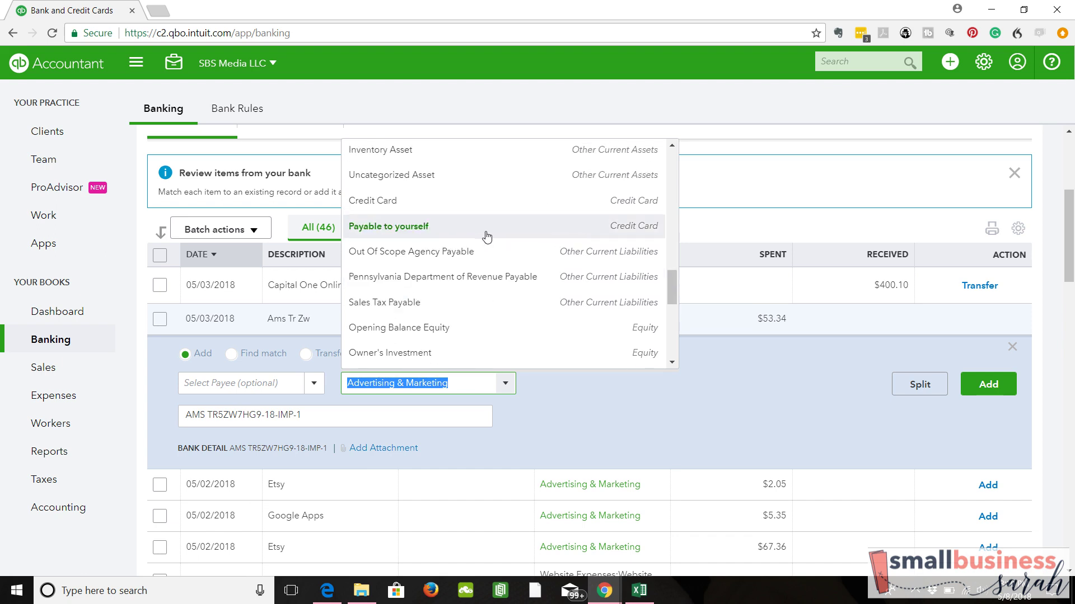
pyautogui.click(451, 232)
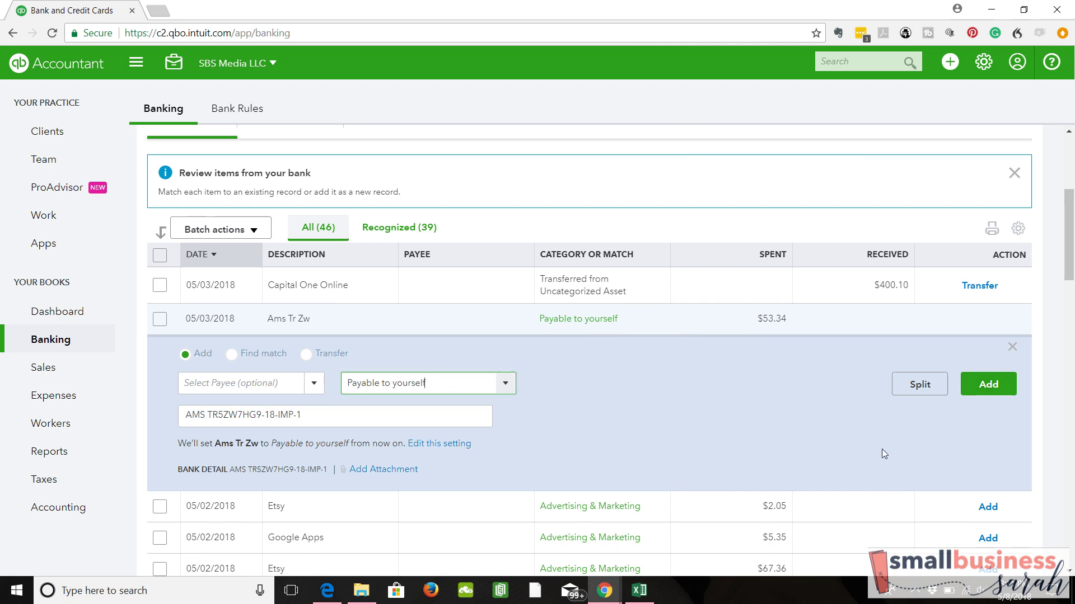
pyautogui.click(988, 390)
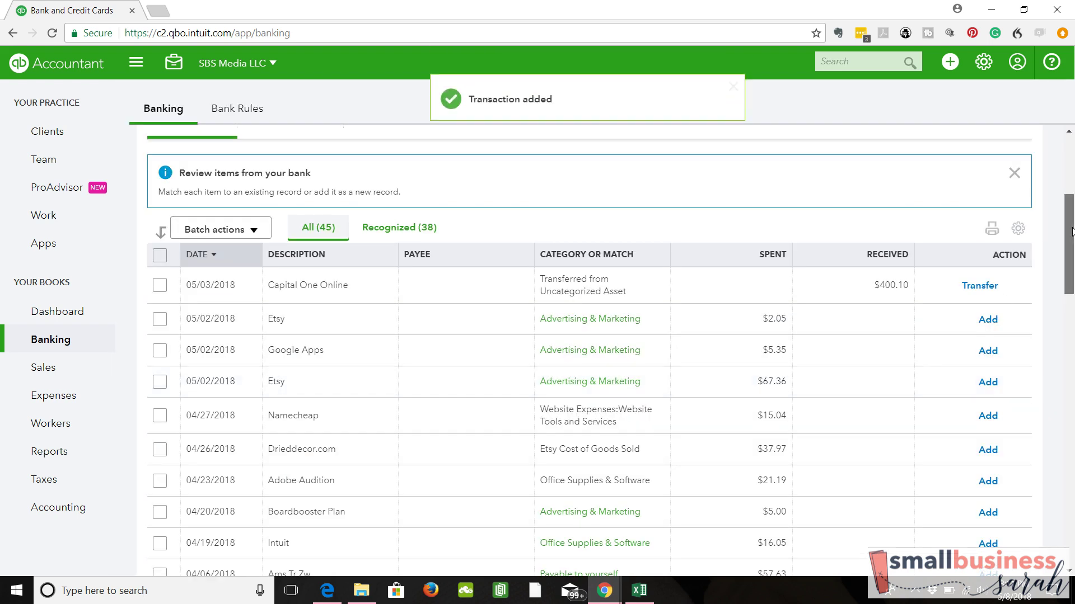
pyautogui.moveTo(1071, 231); pyautogui.dragTo(1071, 180)
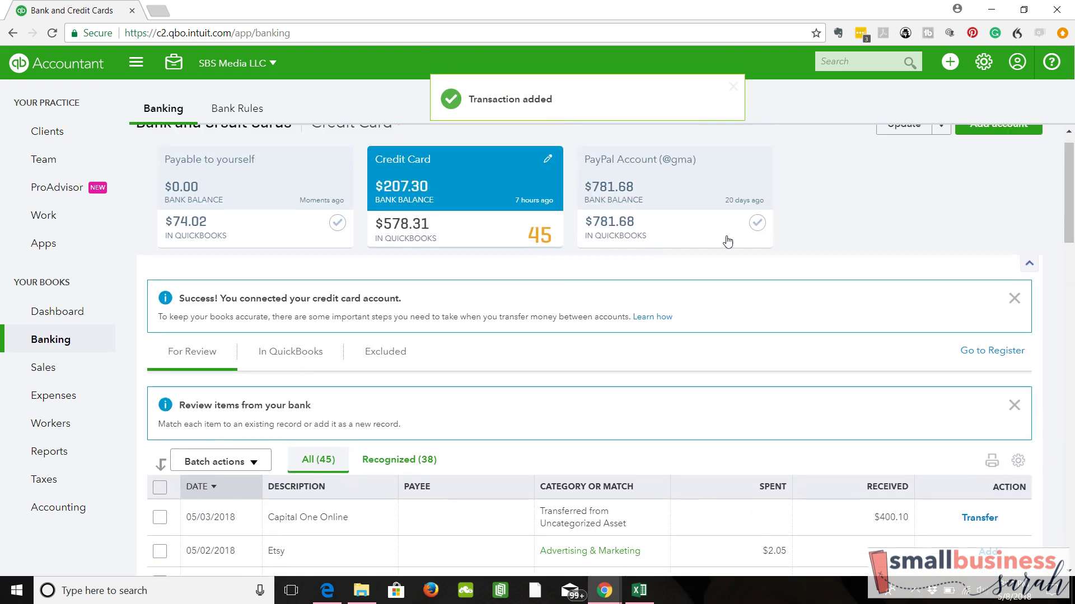
# Step: Open Payable to yourself, check its In QuickBooks and For Review lists, and reload to refresh balances
pyautogui.click(246, 189)
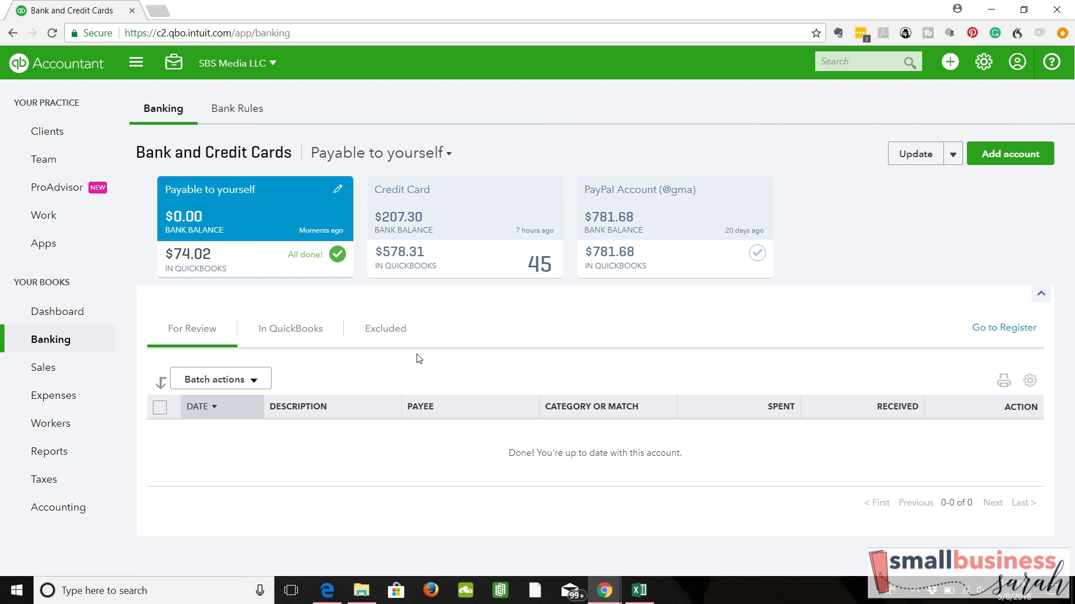
pyautogui.click(289, 330)
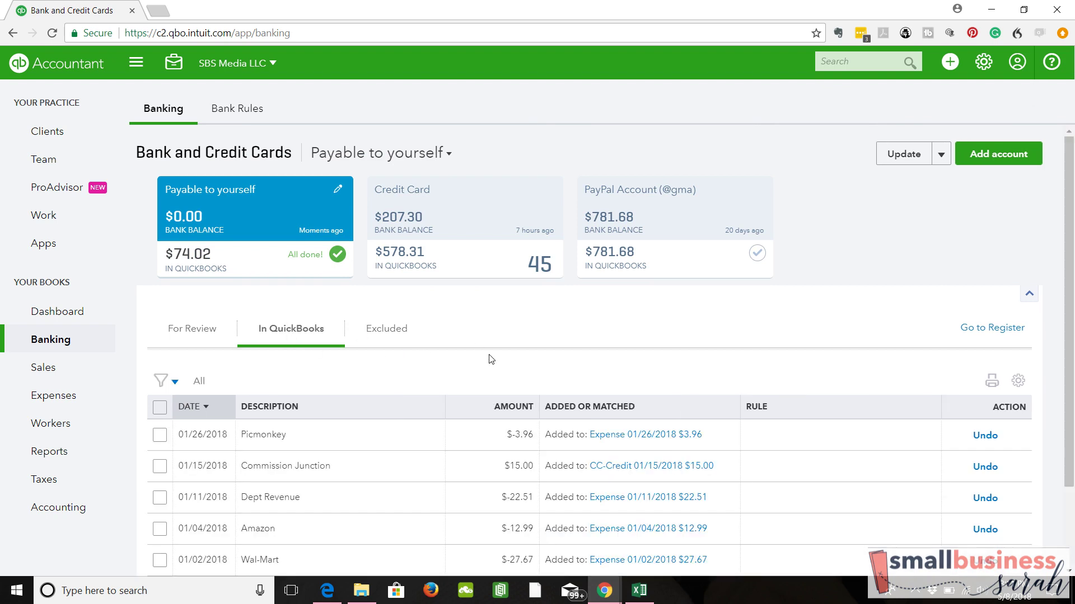
pyautogui.click(195, 332)
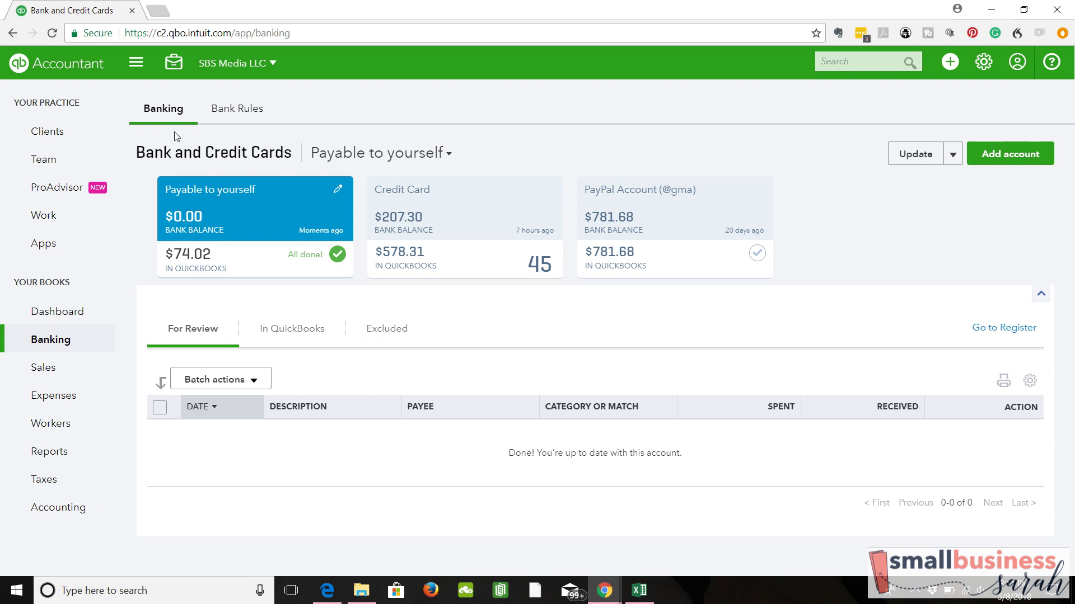
pyautogui.click(52, 33)
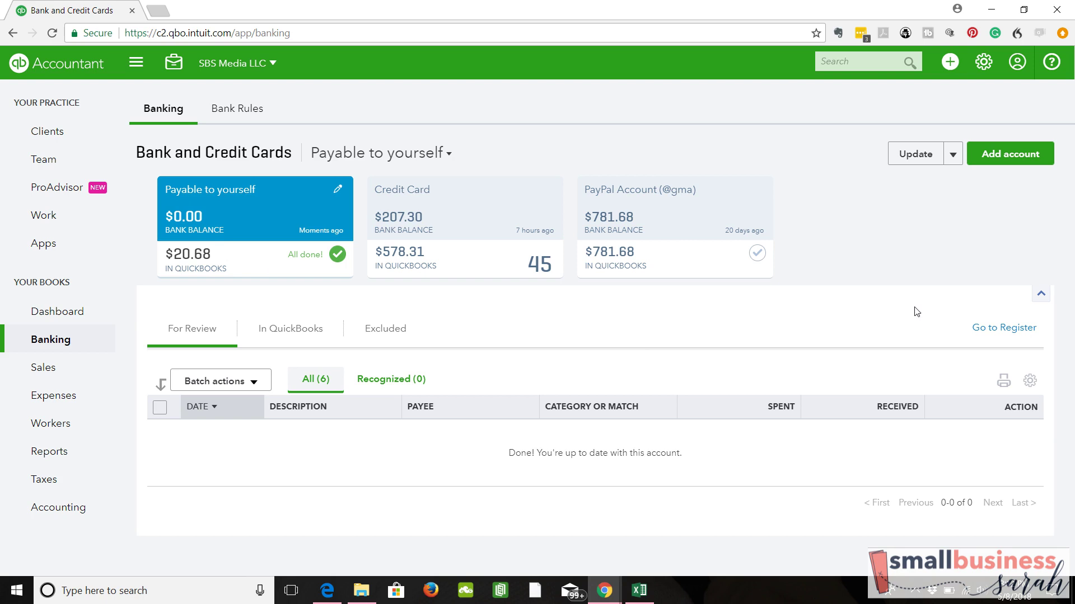
# Step: Start a new check, keeping the PayPal account as the paying bank account
pyautogui.click(950, 65)
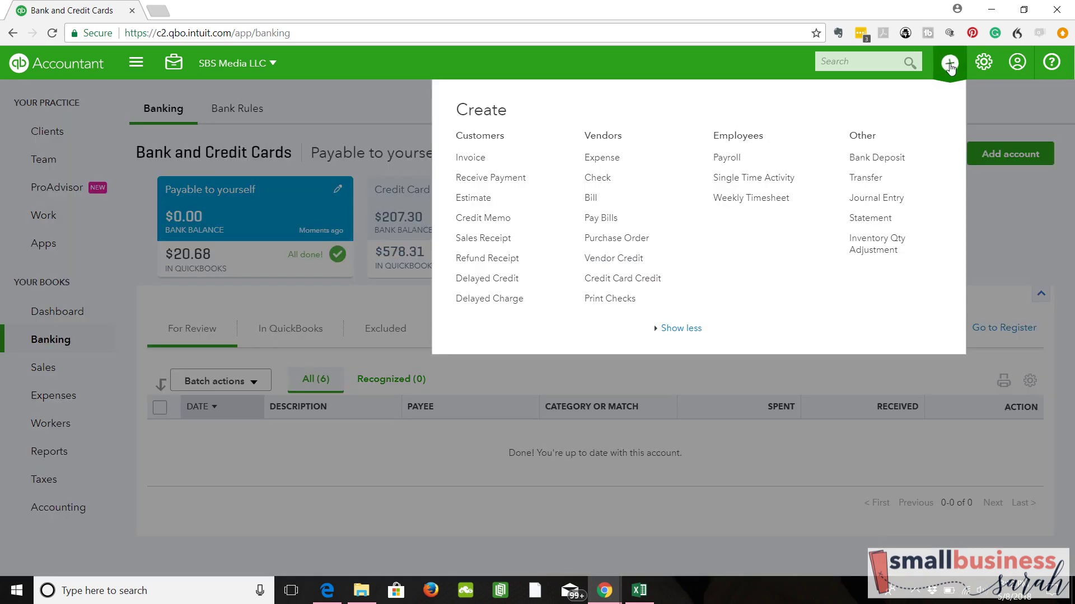
pyautogui.click(616, 180)
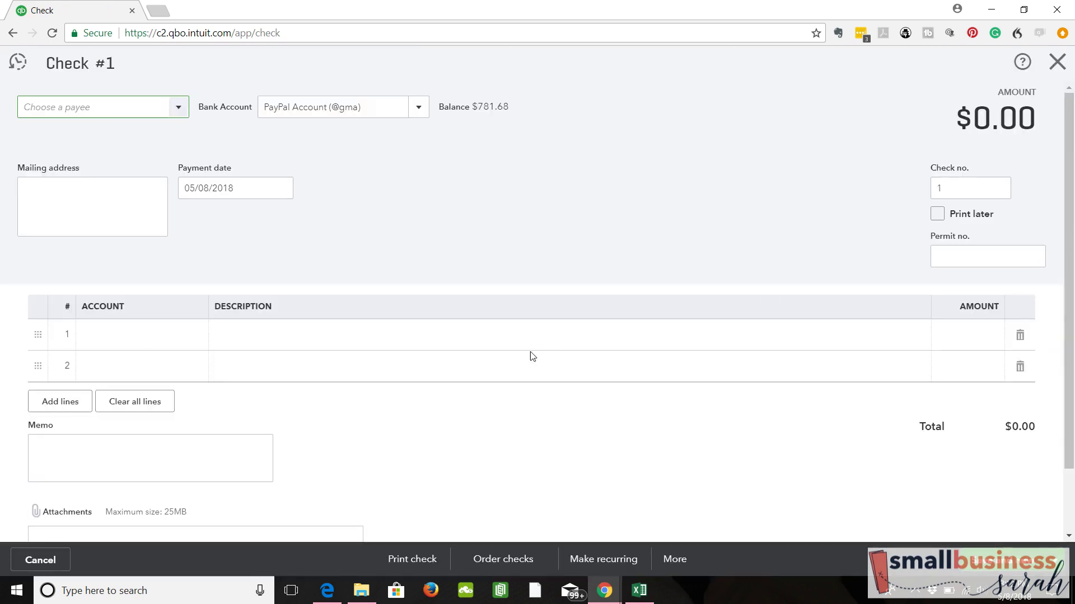
pyautogui.click(180, 110)
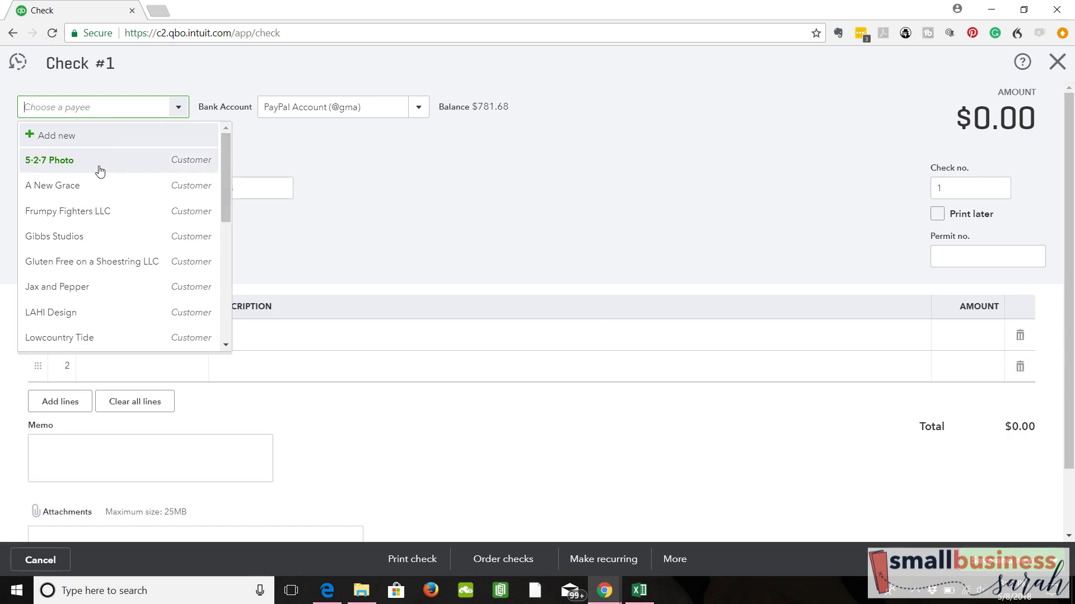
pyautogui.click(266, 142)
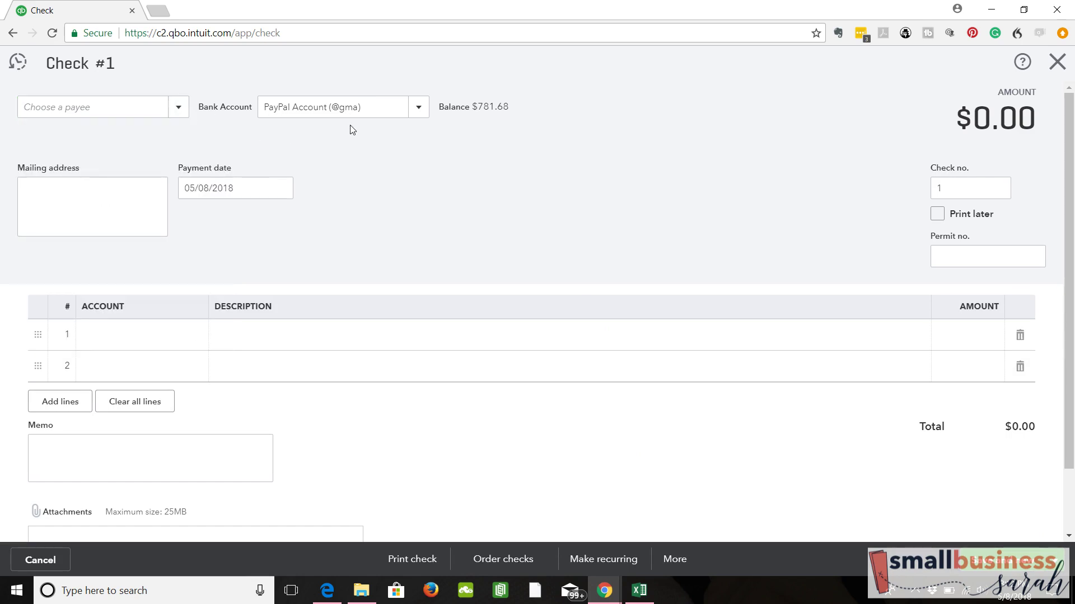
pyautogui.click(422, 114)
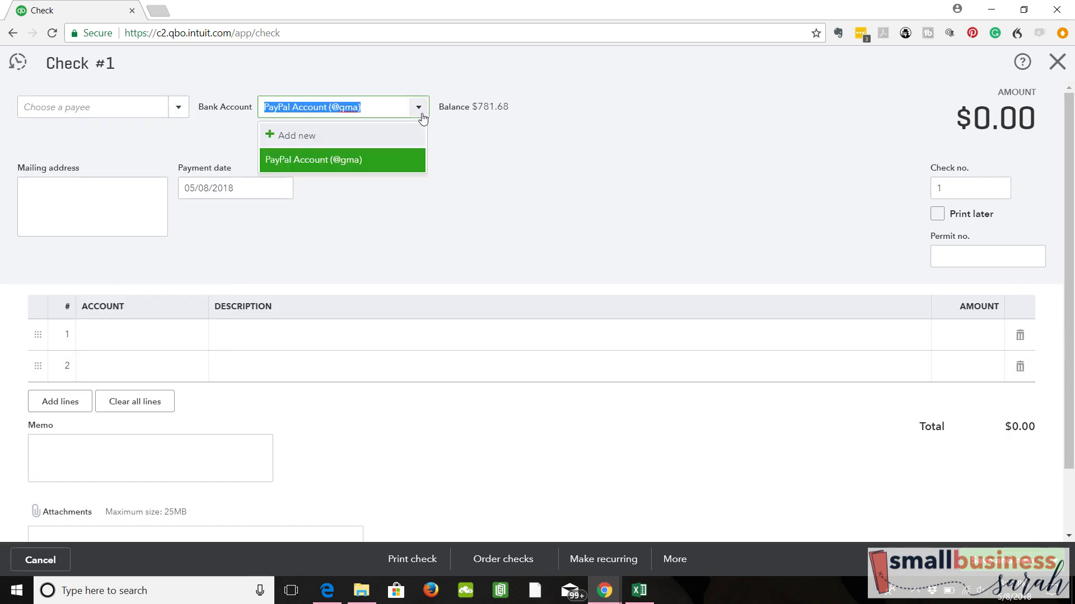
pyautogui.click(394, 167)
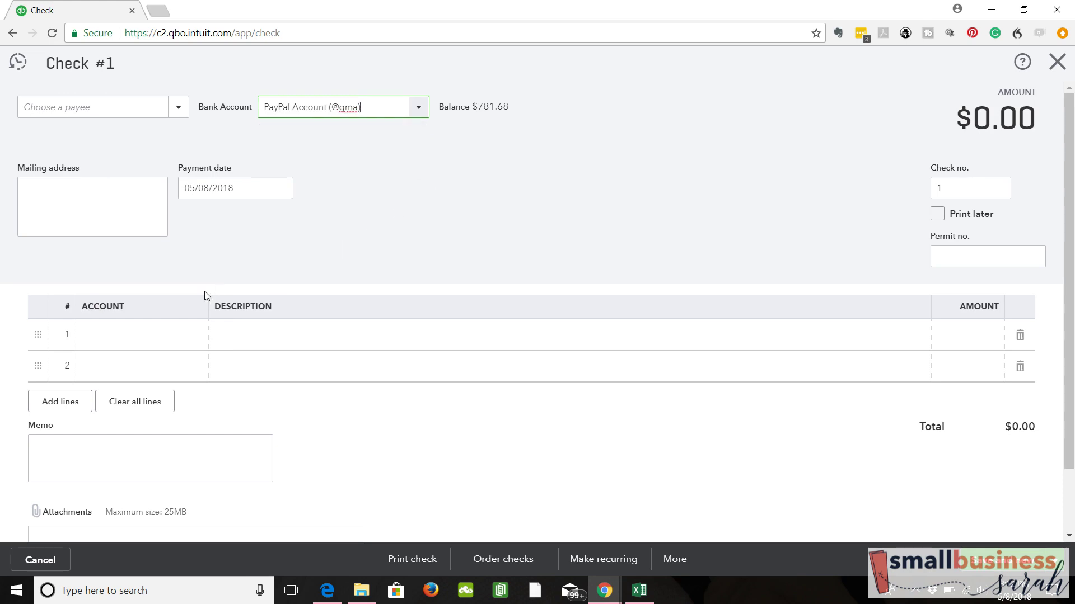
# Step: Set the check's first line to Payable to yourself for 20.40
pyautogui.click(203, 338)
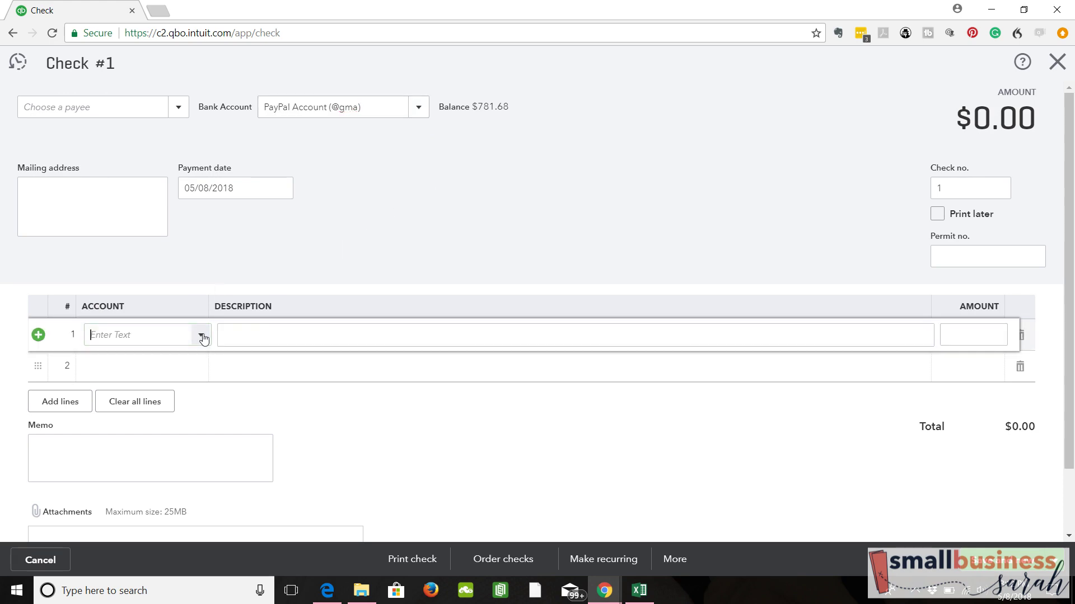
pyautogui.click(201, 336)
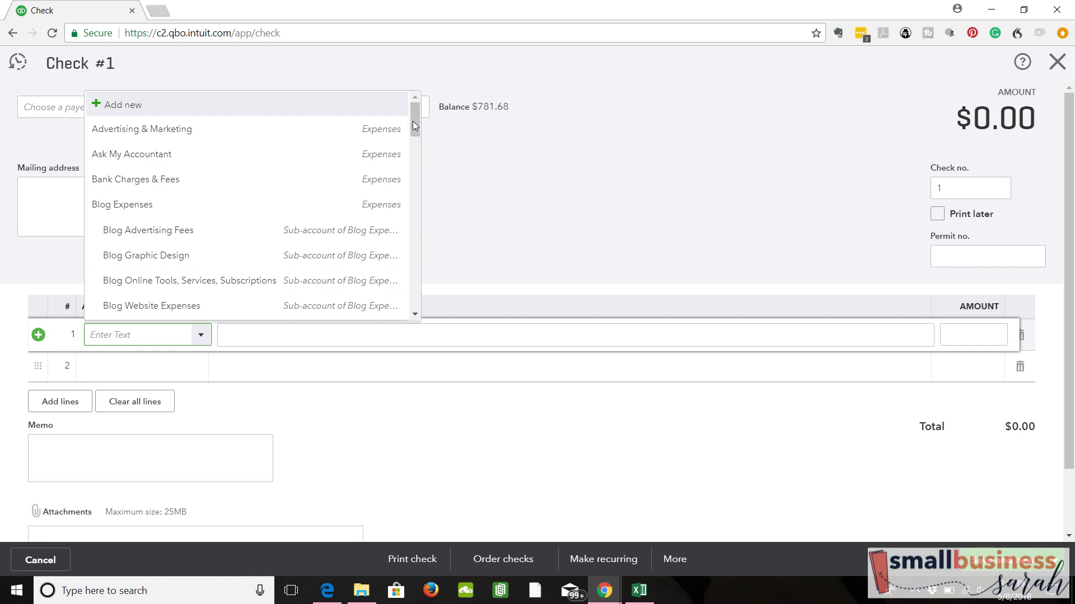
pyautogui.moveTo(418, 123); pyautogui.dragTo(422, 237)
pyautogui.click(363, 242)
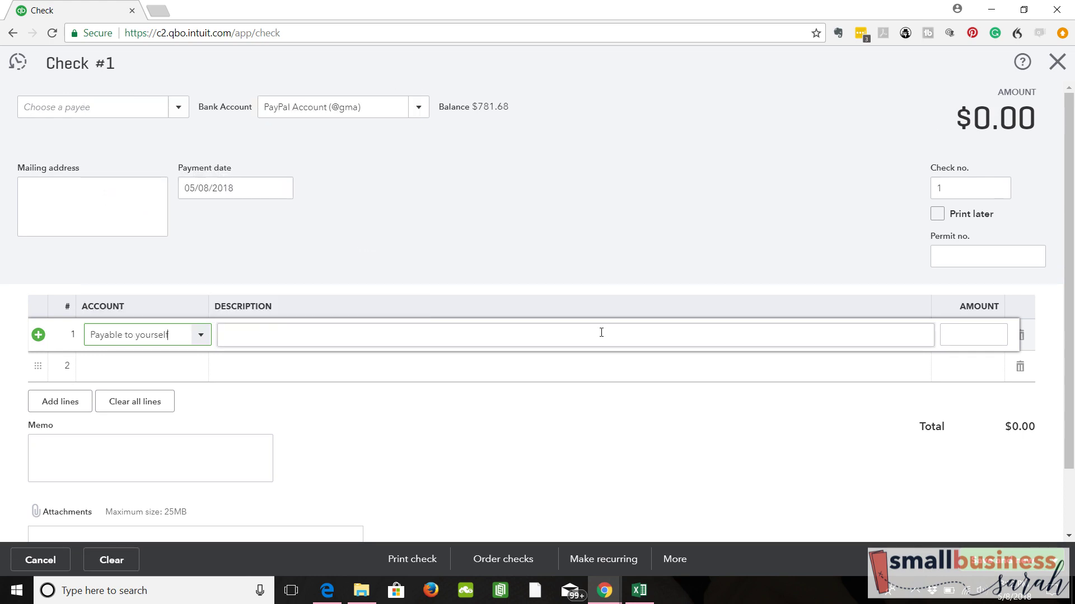
pyautogui.click(980, 335)
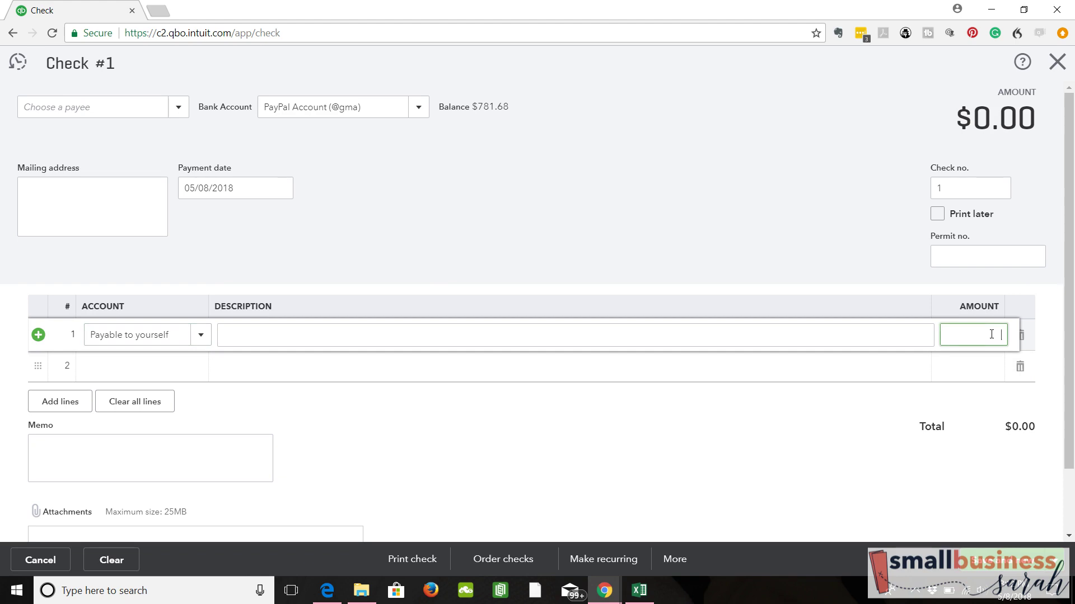
pyautogui.write('20.40')
# Step: Make shell1 the payee, then save and close check 1
pyautogui.click(177, 110)
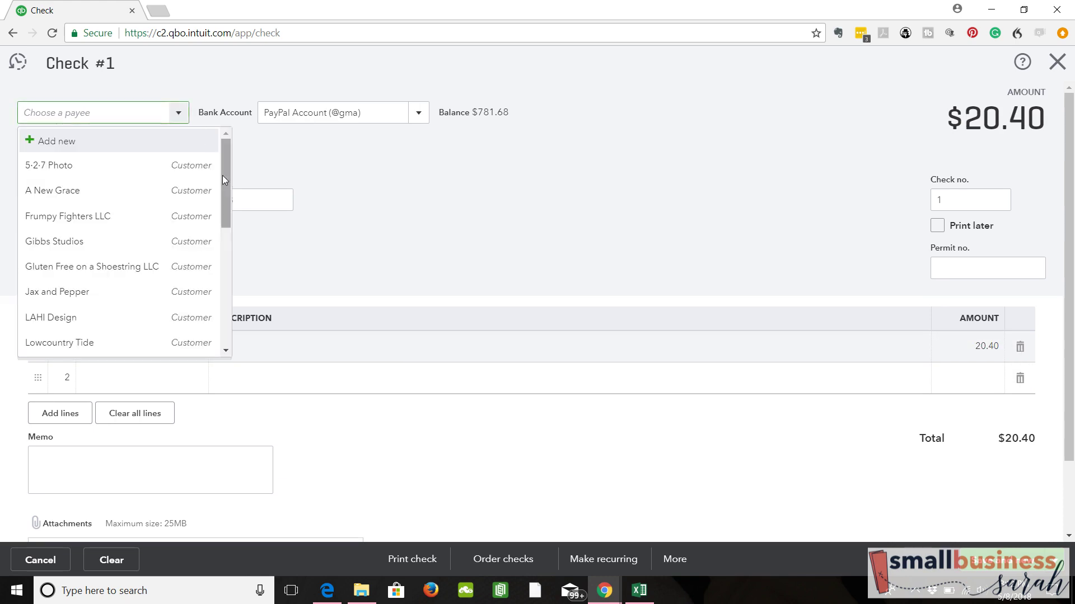
pyautogui.moveTo(223, 179); pyautogui.dragTo(223, 297)
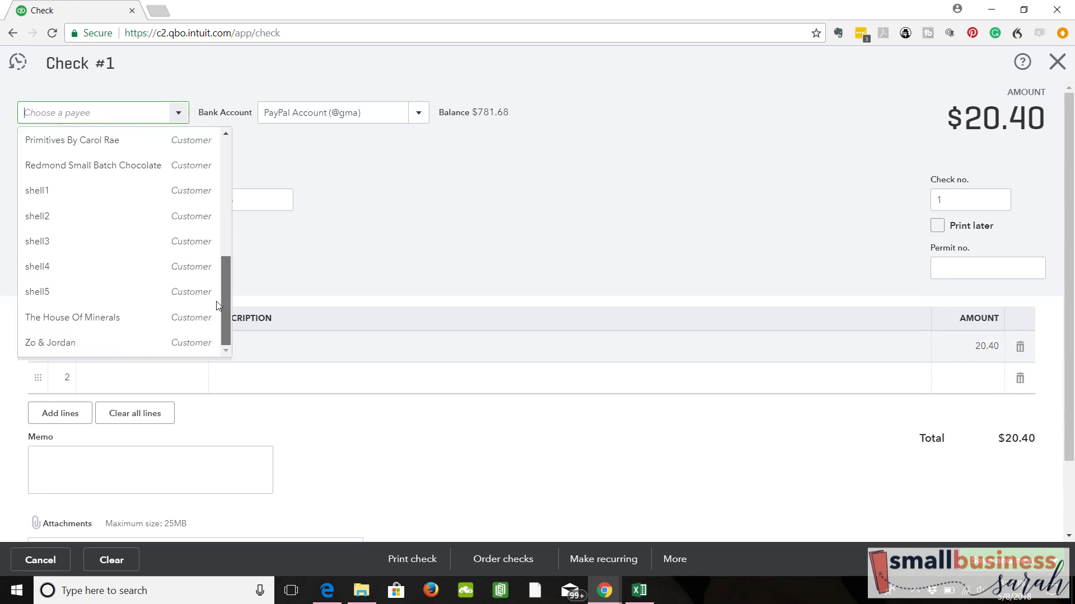
pyautogui.click(74, 198)
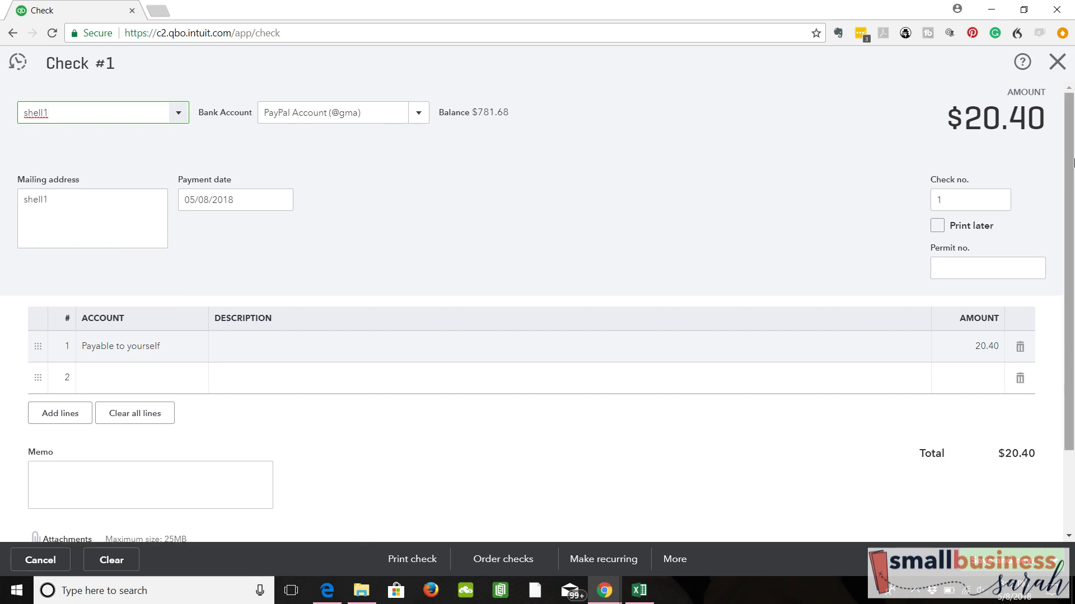
pyautogui.moveTo(1070, 152); pyautogui.dragTo(1072, 209)
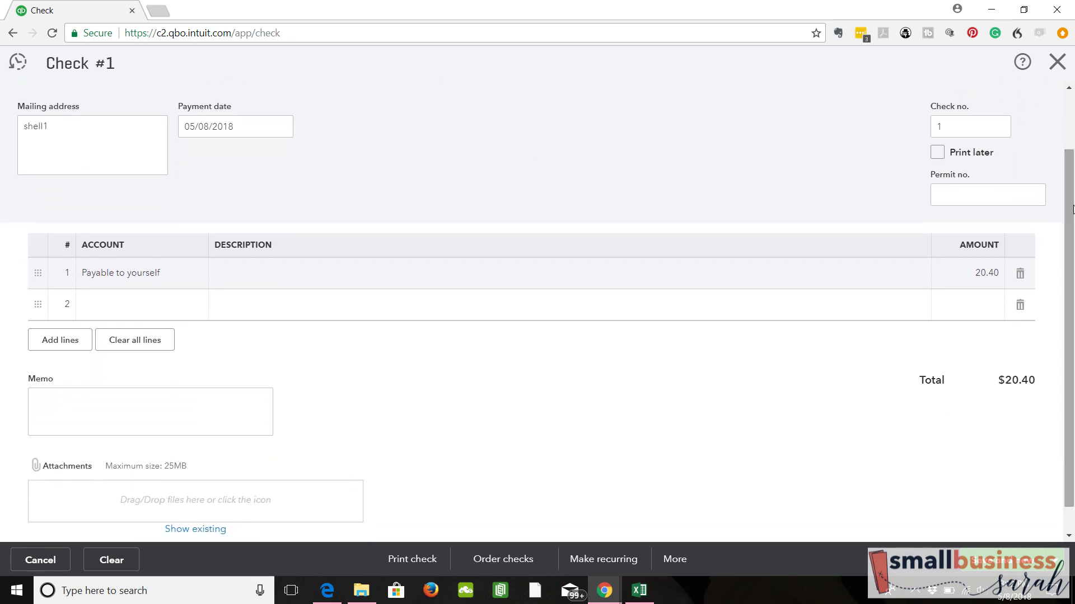
pyautogui.click(1058, 560)
pyautogui.click(983, 536)
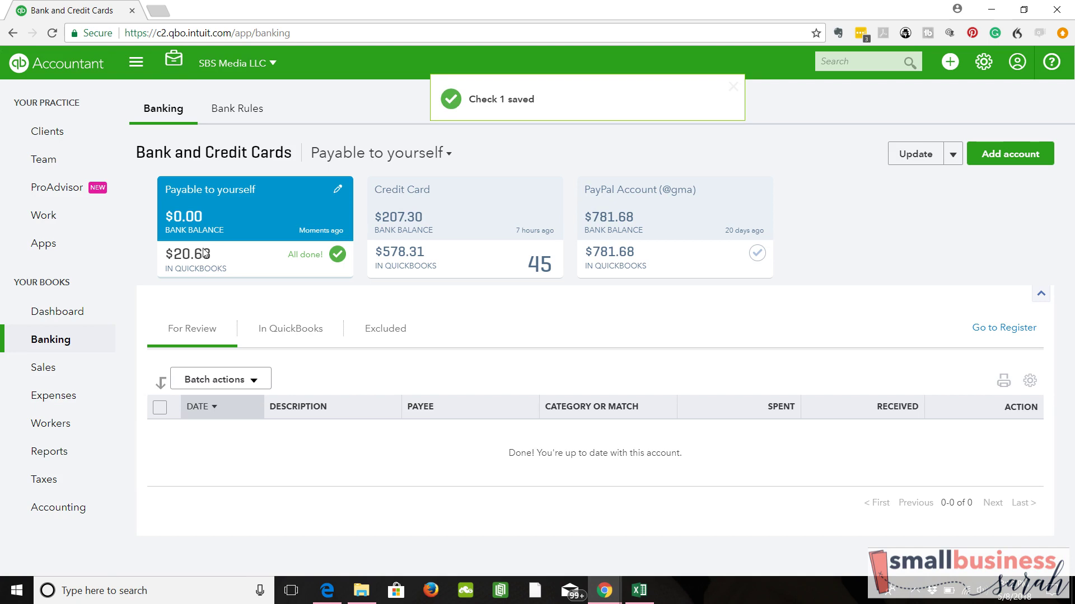
# Step: Reload the Banking page to update the Payable to yourself and PayPal balances
pyautogui.click(55, 41)
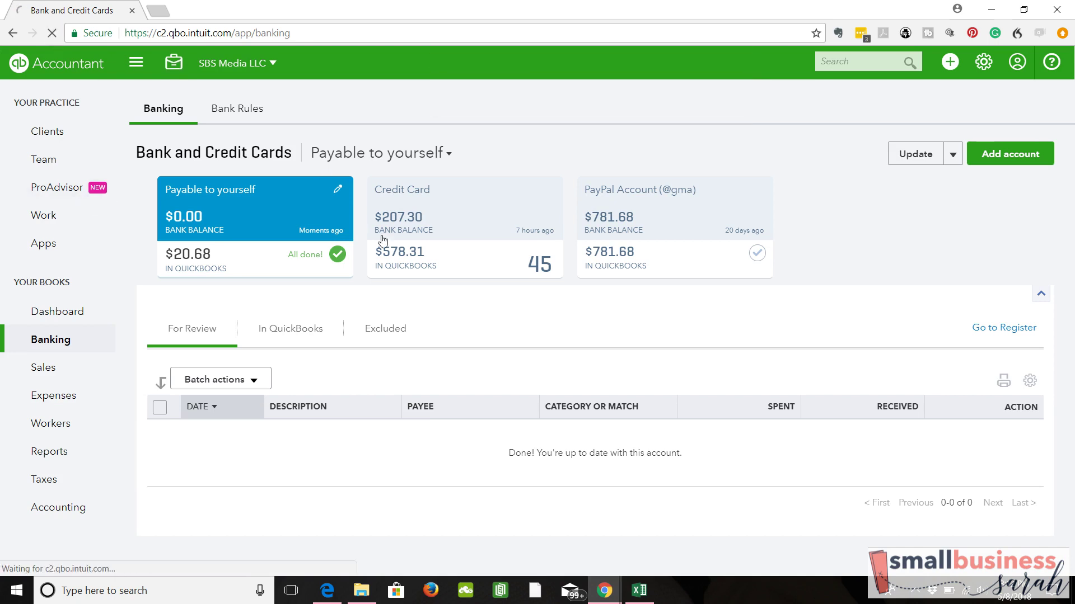